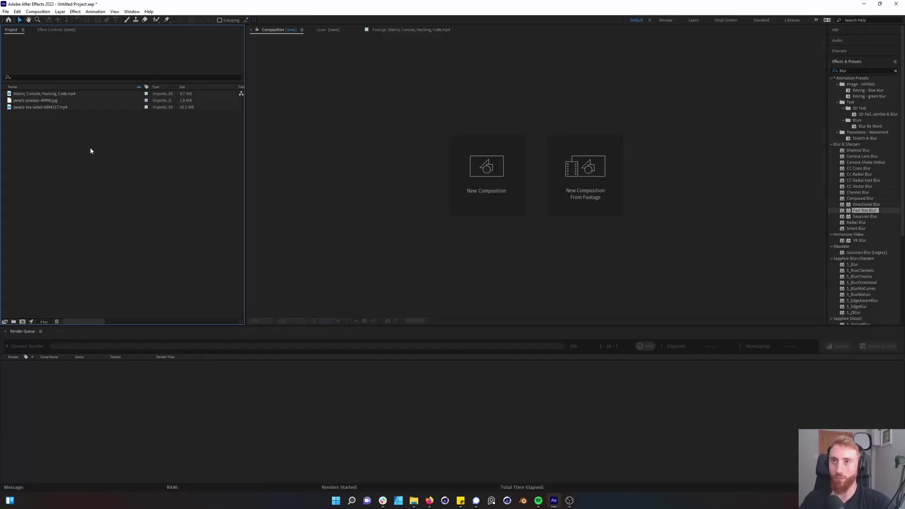
- Create a new composition named "main" with the HDTV 1080 25 preset
key(ctrl+n)
text(main)
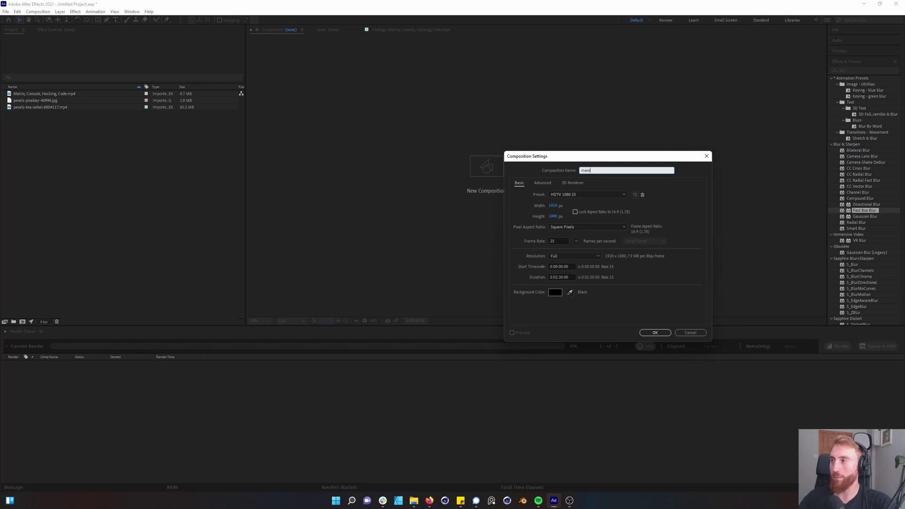
key(Return)
scroll(381, 201, down, 2)
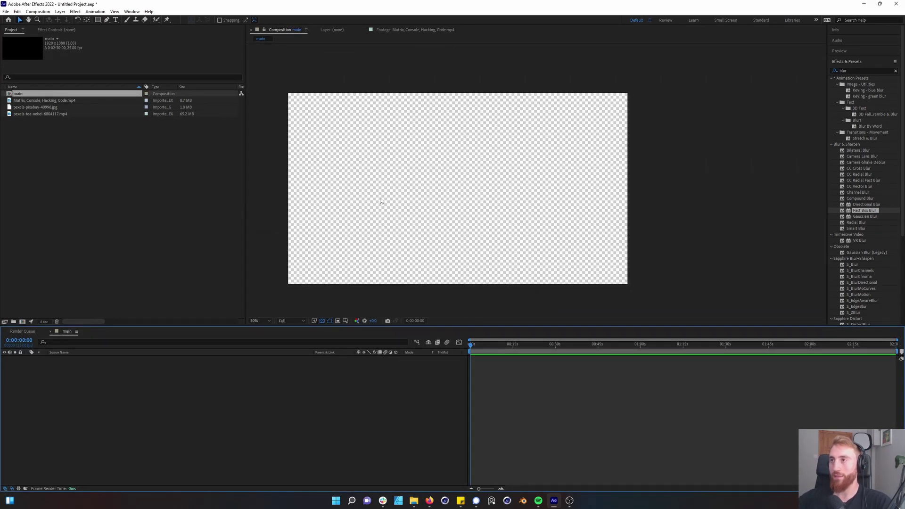
- Add the Matrix, Console, Hacking, Code.mp4 footage to the main composition and scale it to 113% so it fills the frame
click(31, 101)
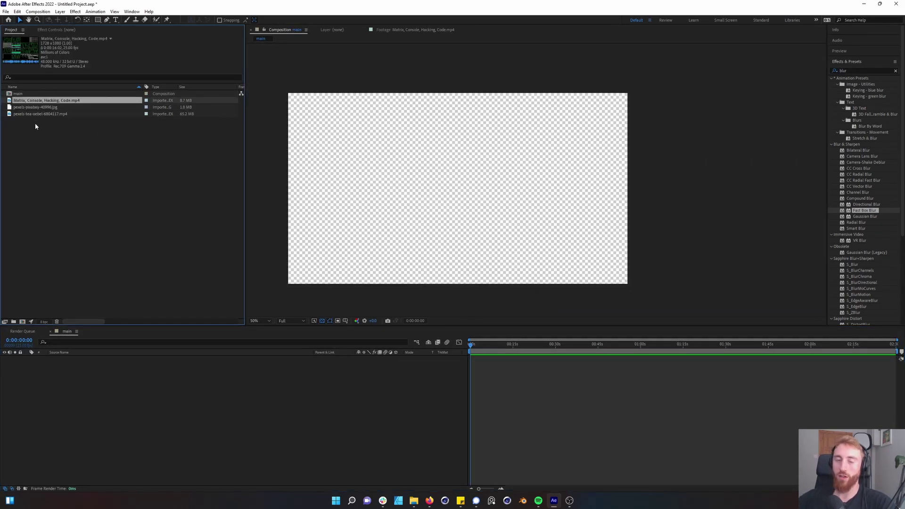
drag(55, 107, 142, 361)
key(s)
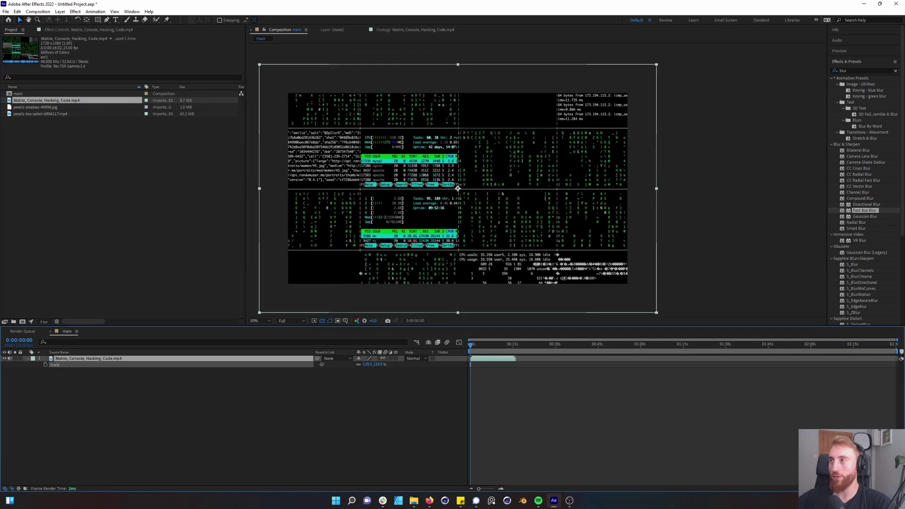
drag(380, 357, 375, 358)
click(233, 417)
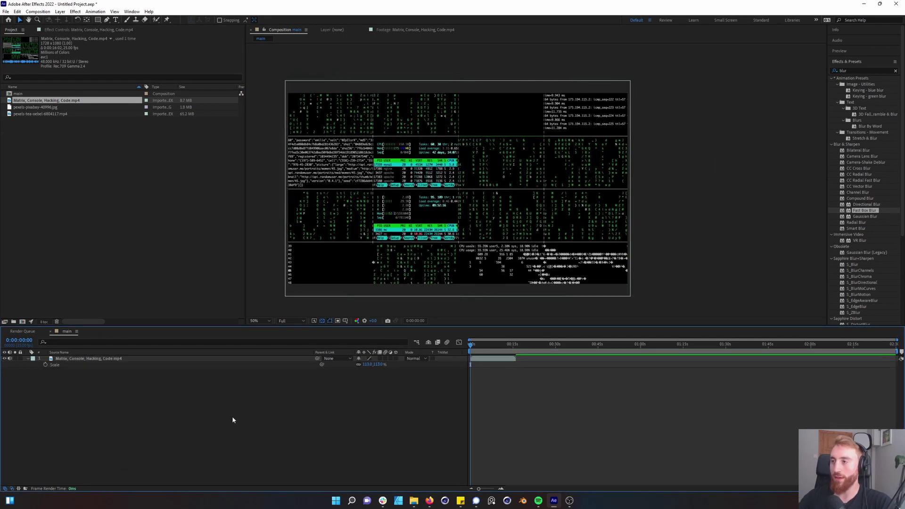
- Create a composition named "depth" nested beneath the footage in main, and add a white full-frame solid inside it
key(ctrl+n)
text(c)
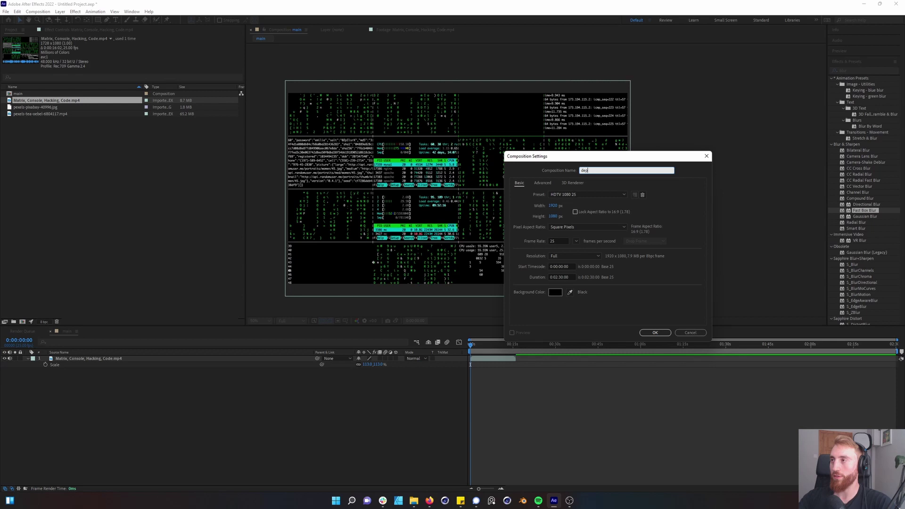
text(epth)
key(Return)
key(ctrl+y)
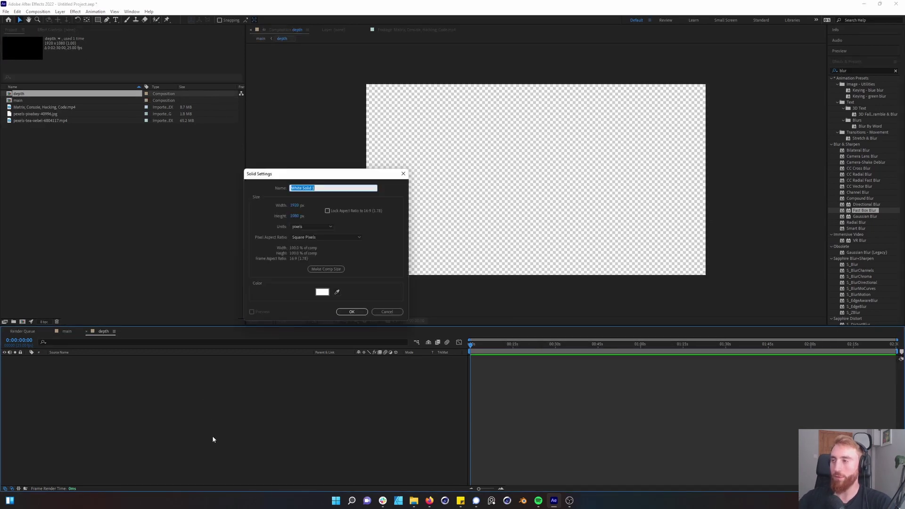
click(338, 312)
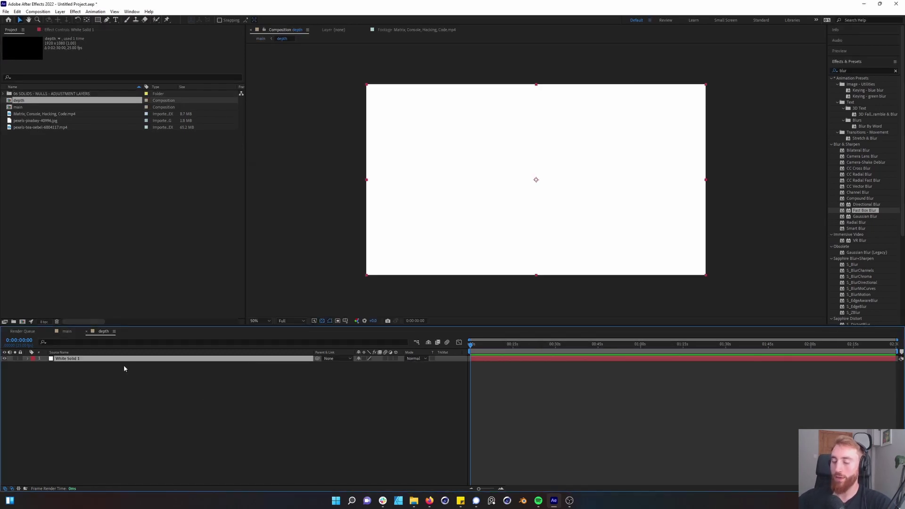
- Draw a black rectangle wider than the frame and about a third of its height, center its anchor point, and center it in the composition
key(q)
drag(350, 151, 736, 213)
key(ctrl+alt+Home)
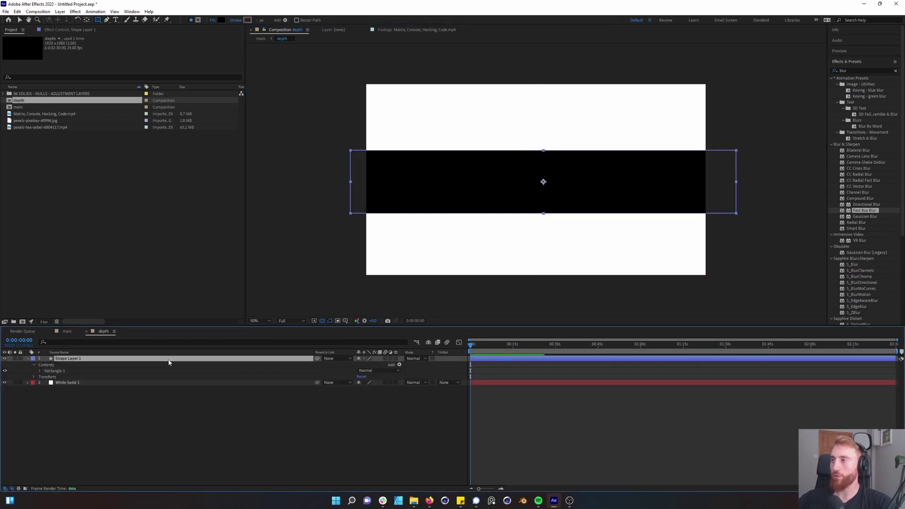
click(845, 64)
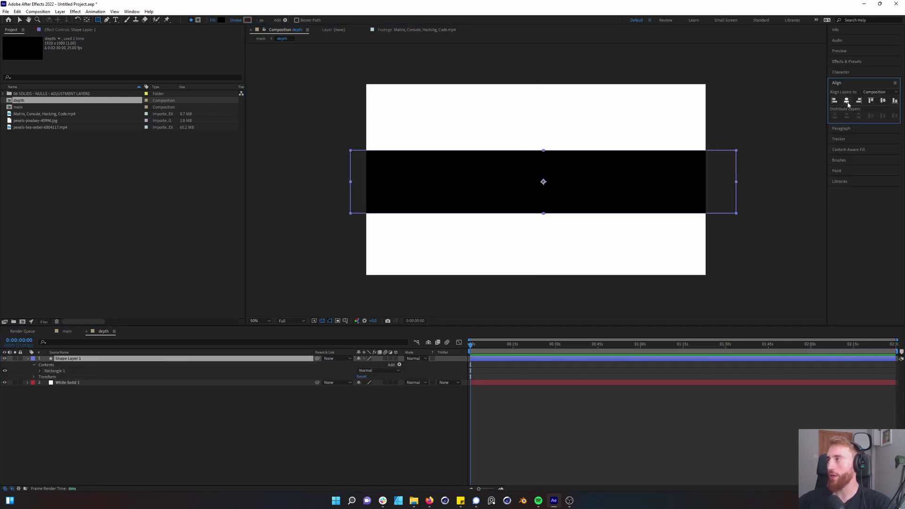
click(847, 100)
click(883, 100)
click(107, 415)
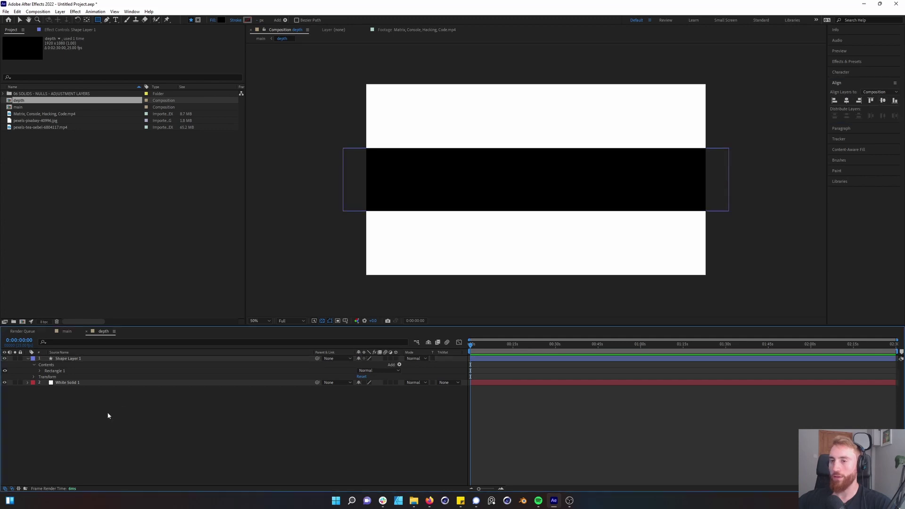
- Rename the black rectangle's shape layer to "Focal_Area"
click(90, 358)
key(Return)
text(Focal_)
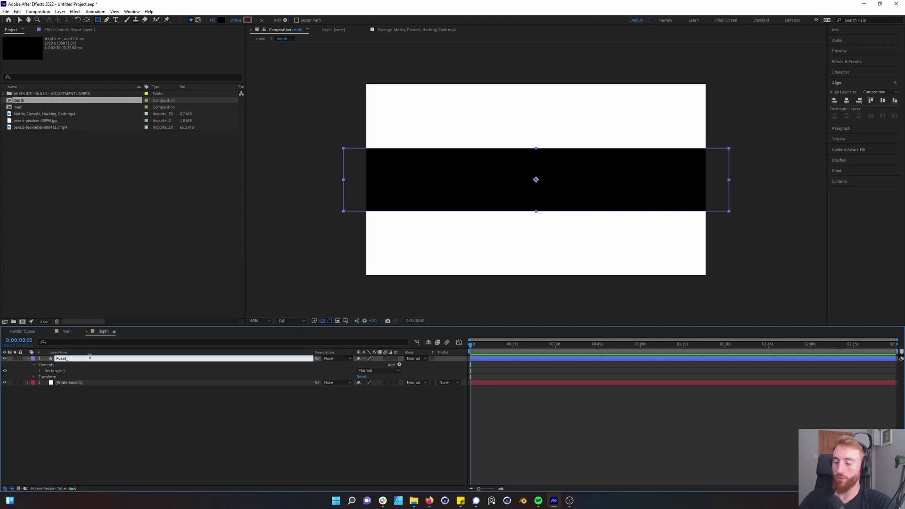
text(Area)
key(Return)
- Return to the main composition and apply the Camera Lens Blur effect to the Matrix footage layer
click(159, 438)
key(Tab)
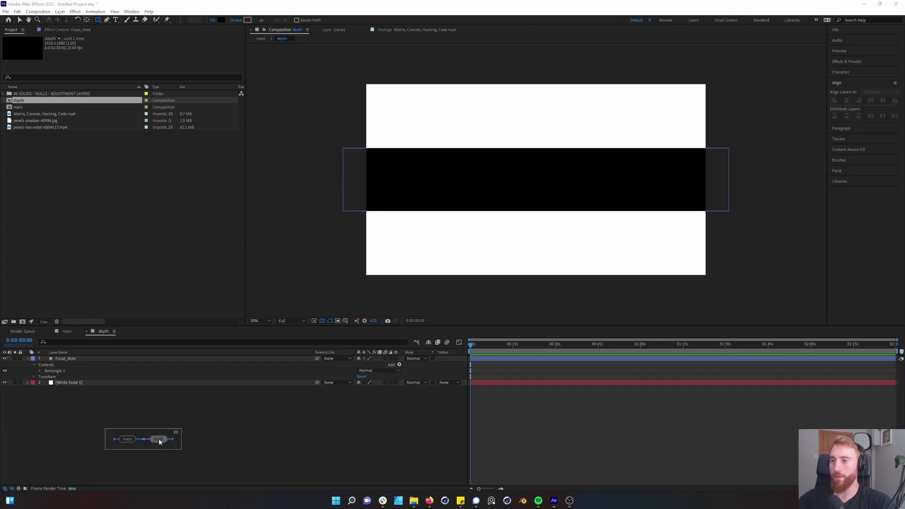
click(127, 439)
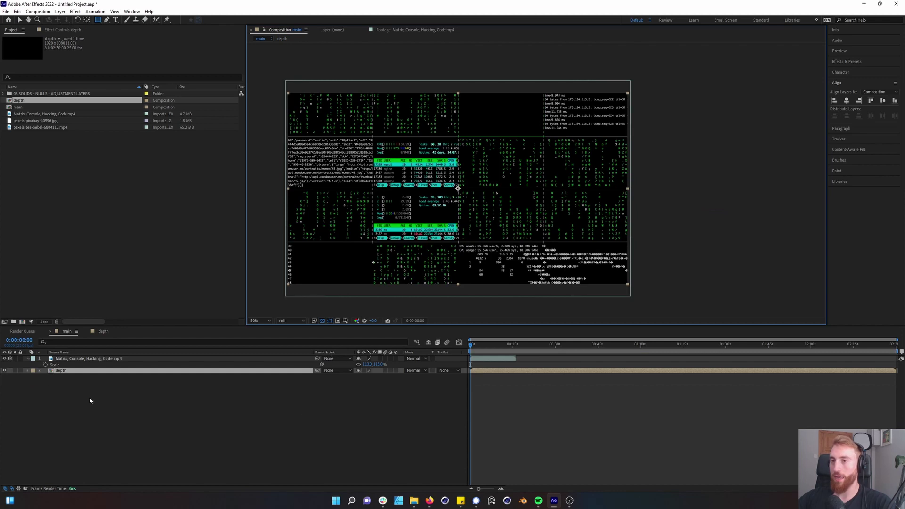
click(856, 64)
click(851, 70)
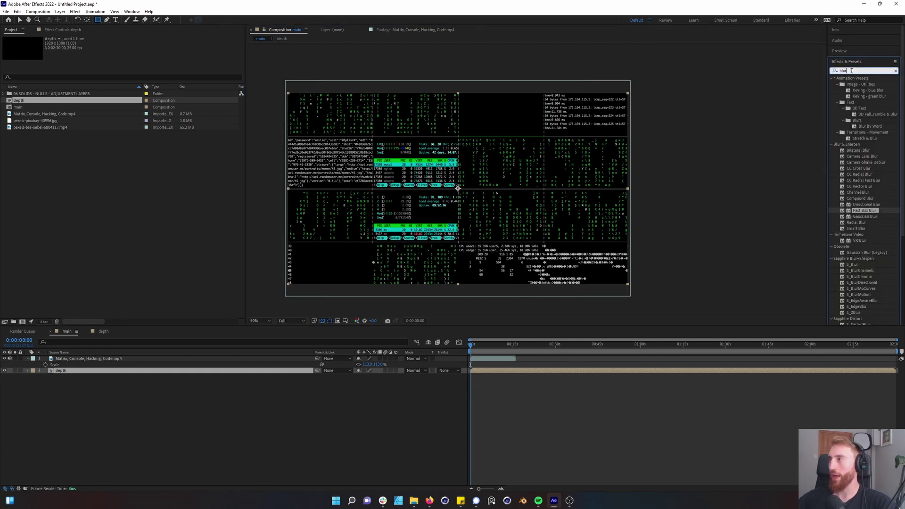
drag(851, 70, 815, 70)
text(cam)
drag(862, 108, 105, 363)
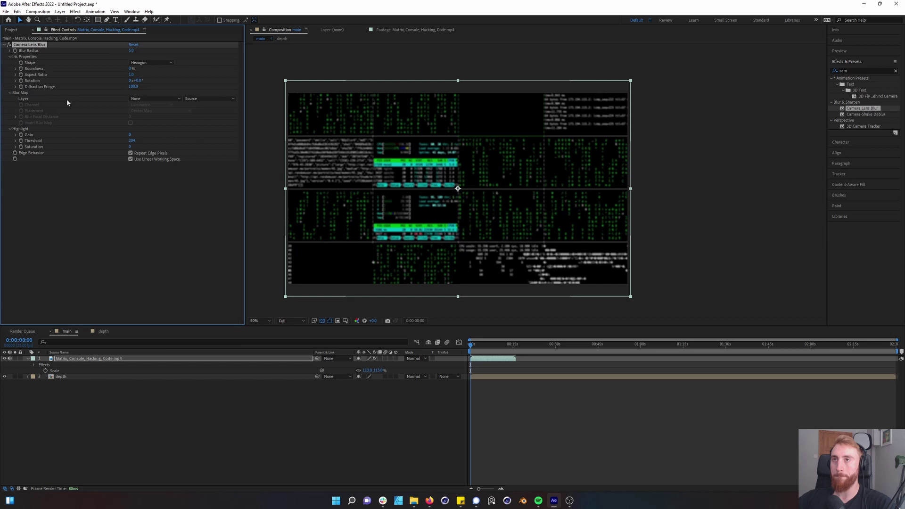
- Set the Blur Map layer of the footage's Camera Lens Blur to the depth composition
click(156, 99)
click(158, 125)
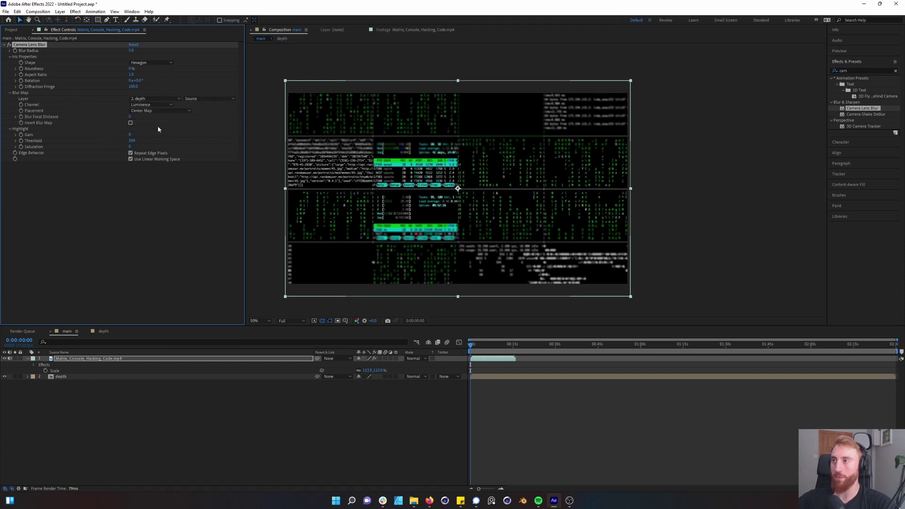
scroll(478, 177, up, 2)
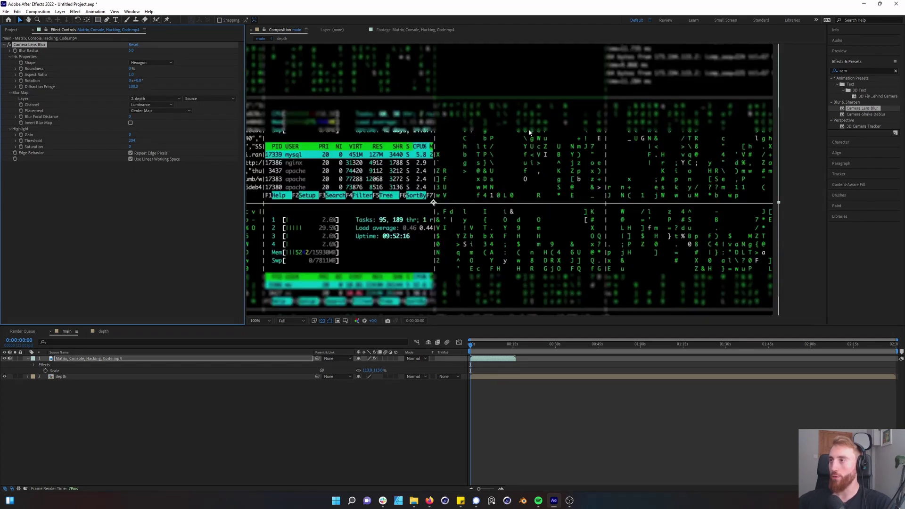
drag(640, 115, 488, 193)
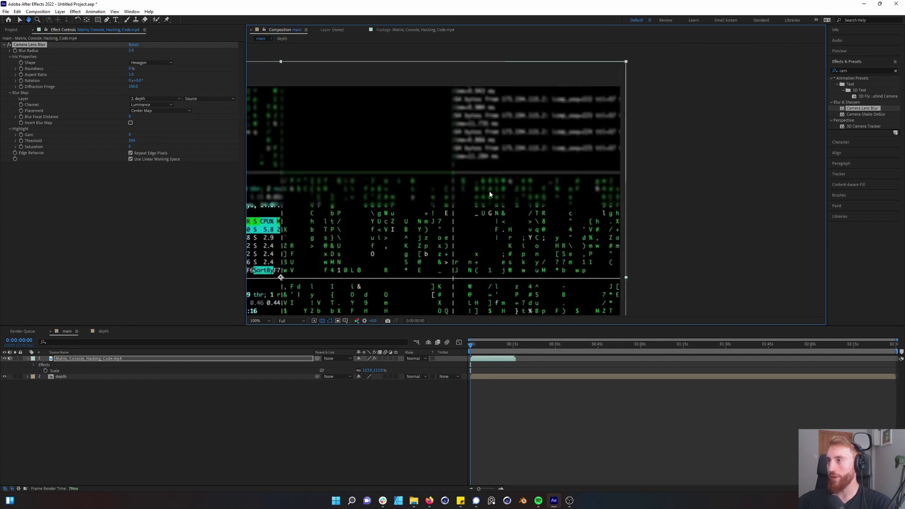
scroll(452, 209, up, 1)
scroll(497, 197, up, 1)
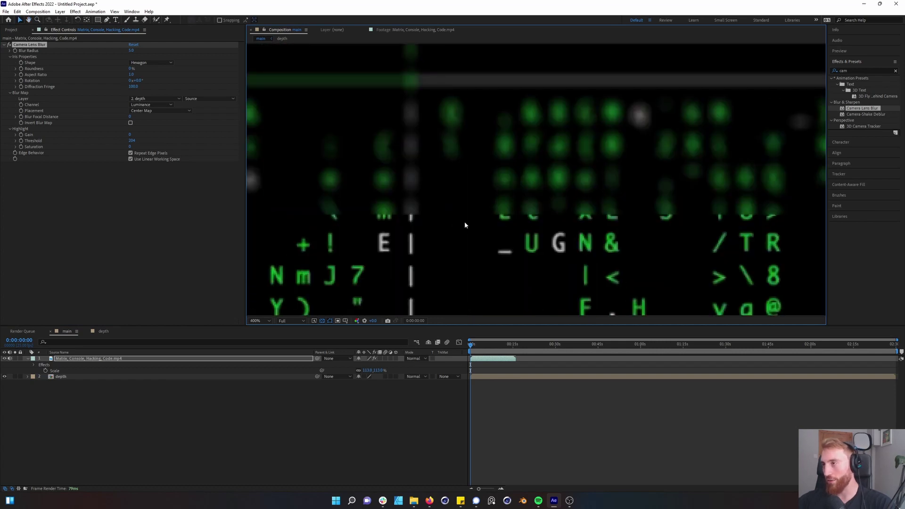
scroll(644, 96, down, 2)
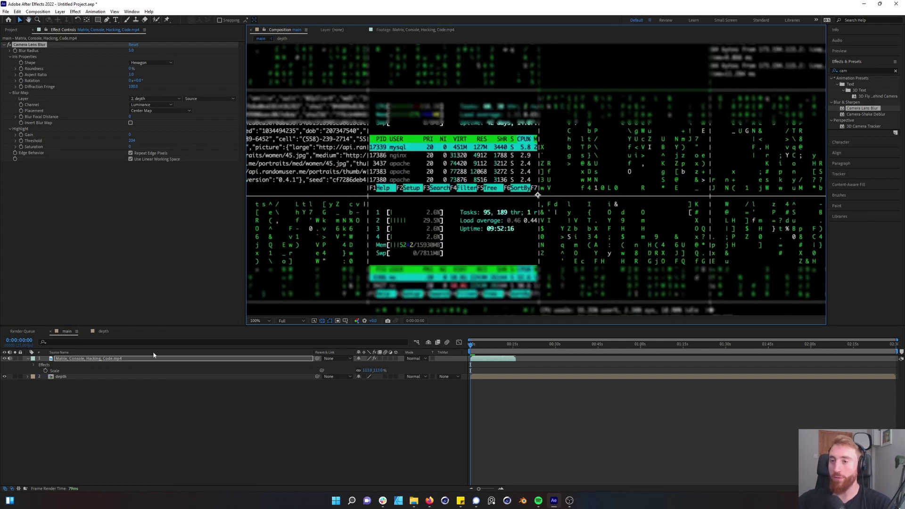
- Open the depth composition and add an adjustment layer named "Blur" above the other layers
double_click(91, 377)
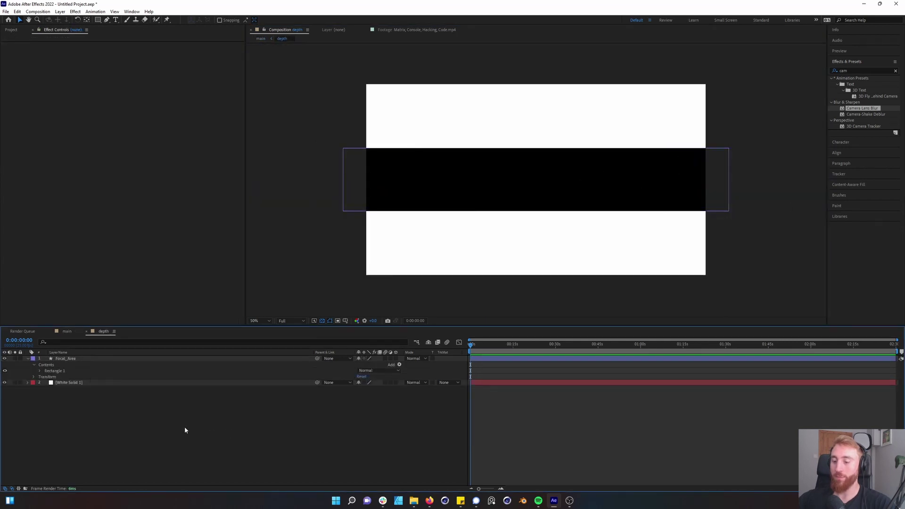
key(ctrl+alt+y)
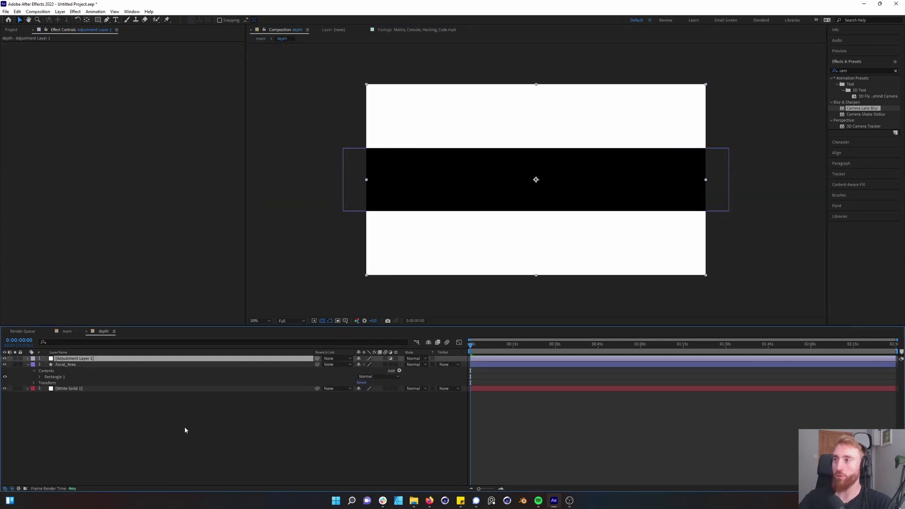
key(Return)
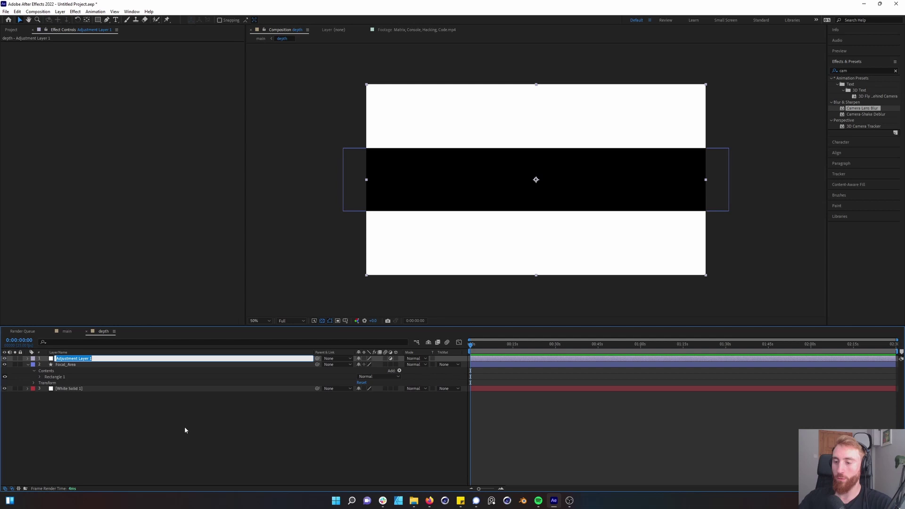
text(Blur)
key(Return)
- Apply Gaussian Blur to the Blur adjustment layer and raise its Blurriness to about 95
click(862, 70)
text(b)
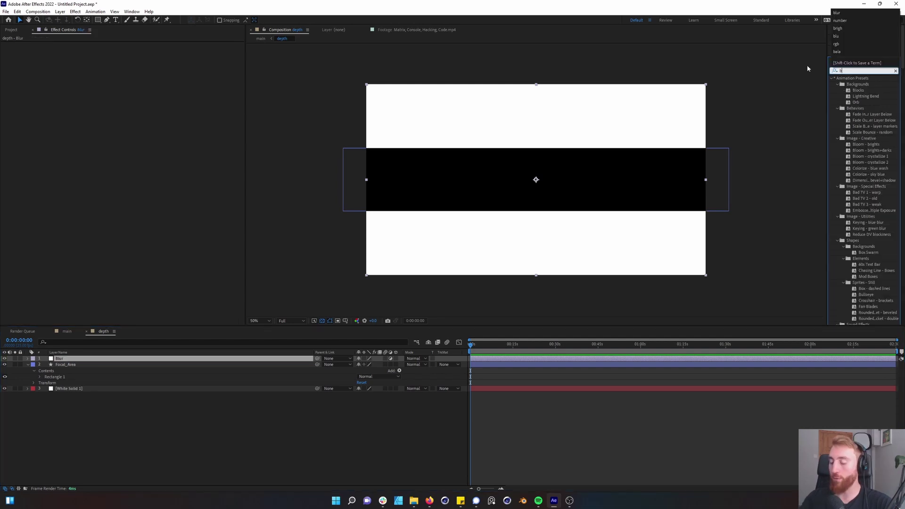
text(ok)
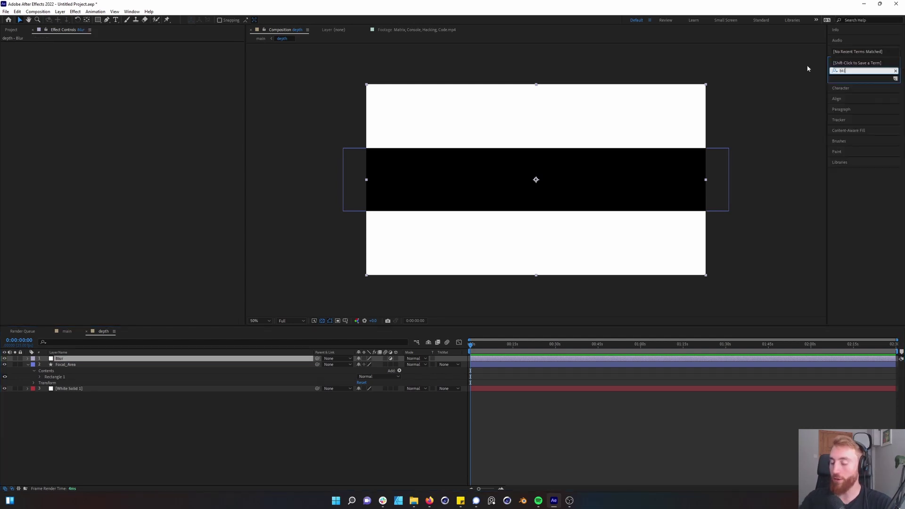
key(BackSpace)
key(BackSpace)
text(lur)
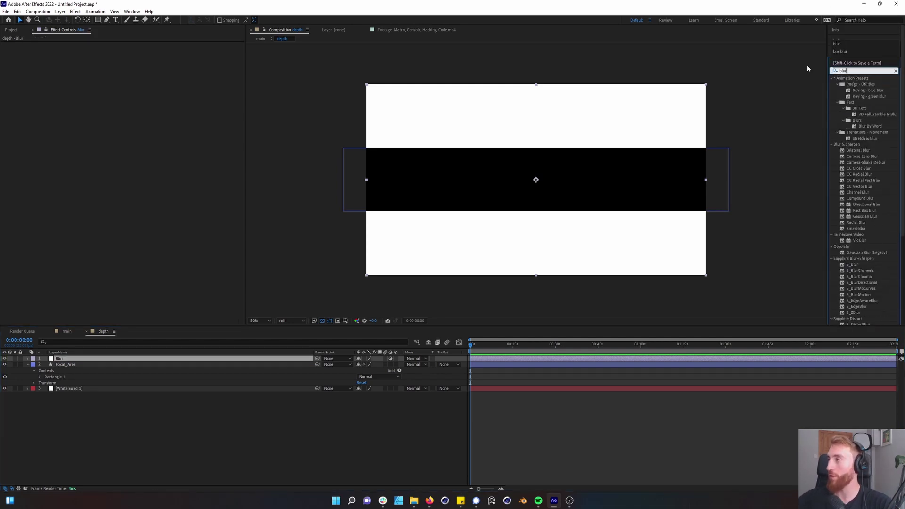
drag(866, 215, 94, 359)
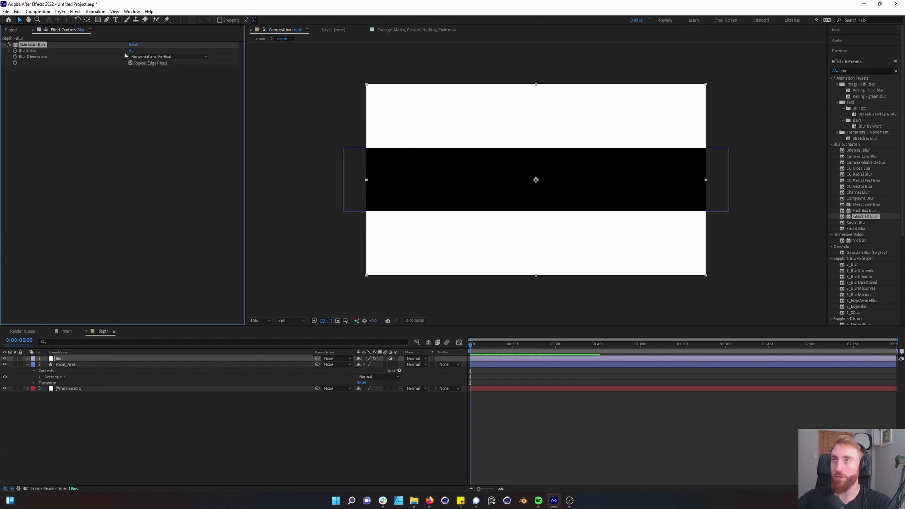
drag(164, 50, 228, 50)
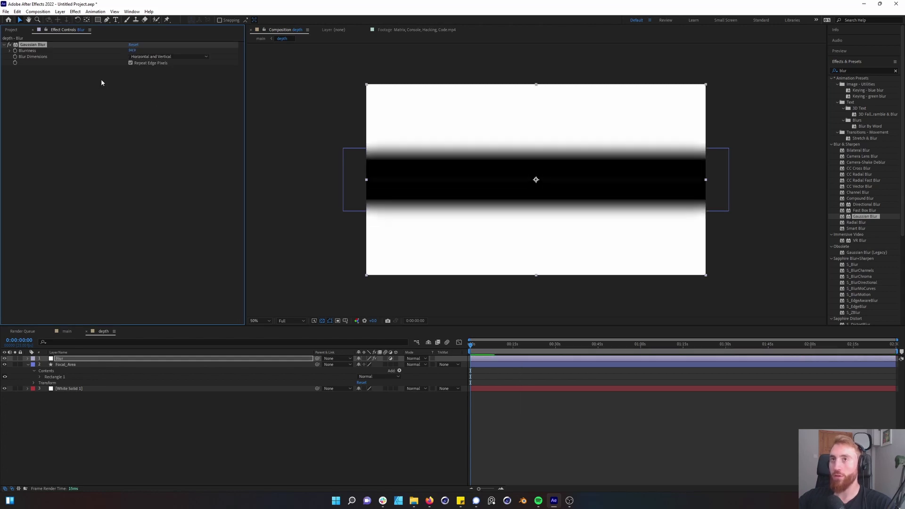
- Disable Gaussian Blur and add Fast Box Blur to the Blur layer with a Blur Radius slightly over 70
click(9, 45)
drag(847, 212, 57, 95)
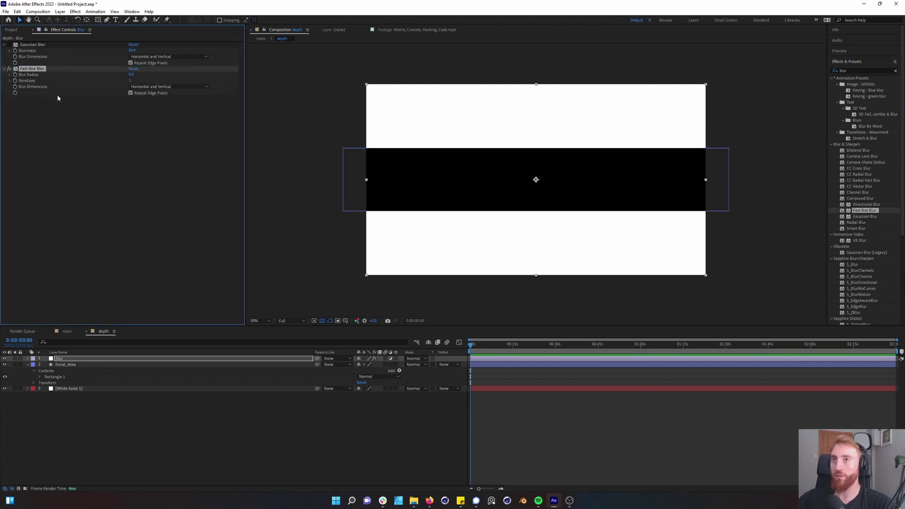
drag(130, 75, 172, 93)
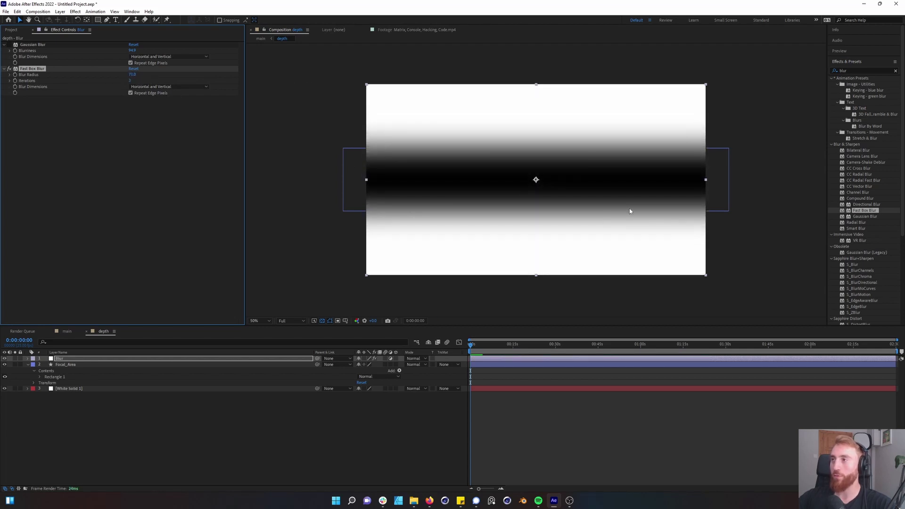
- Compare Gaussian Blur with Fast Box Blur by toggling each one, leaving only Fast Box Blur enabled
click(9, 68)
click(10, 48)
click(9, 45)
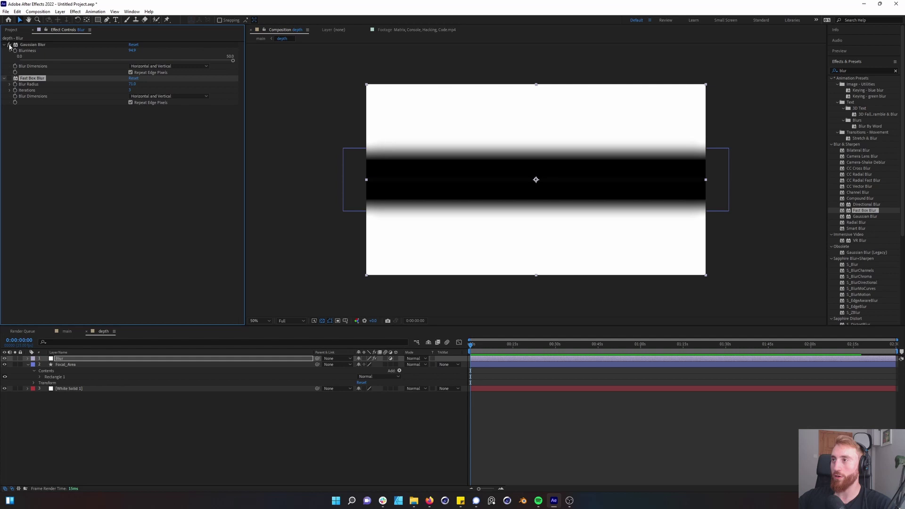
click(9, 45)
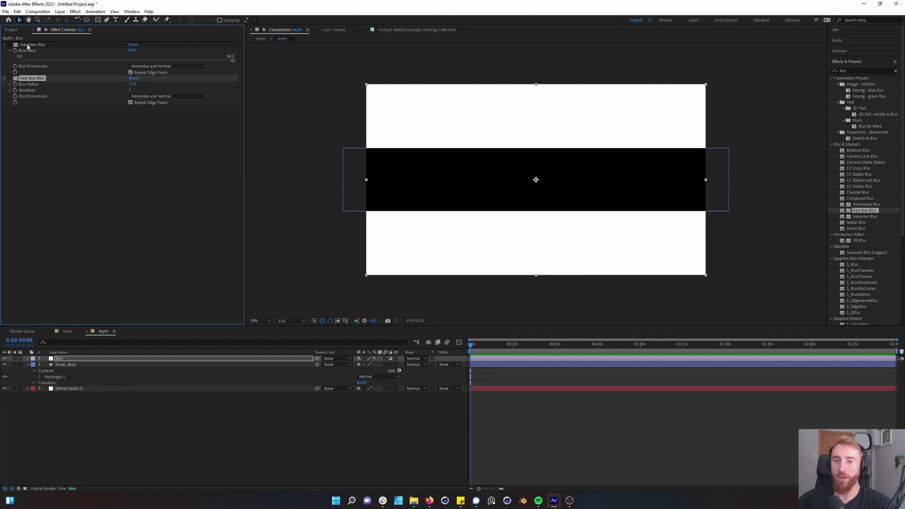
click(8, 78)
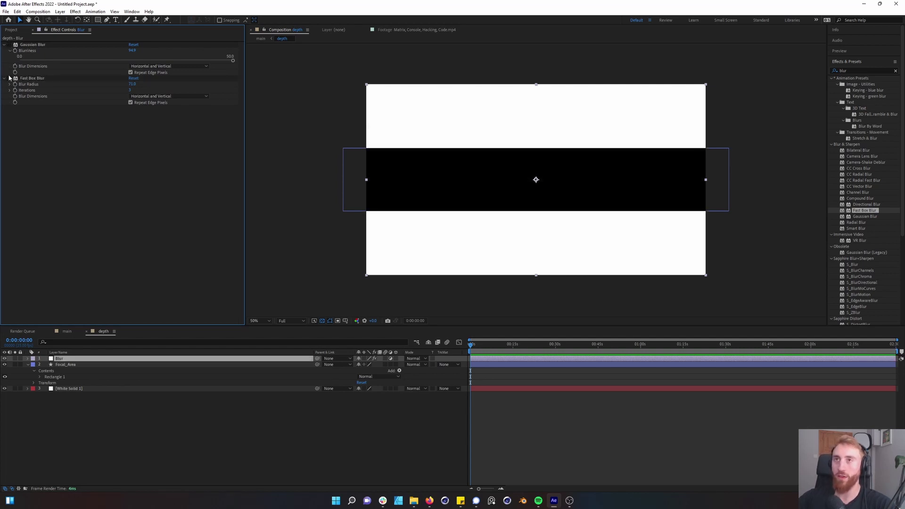
- Return to the main composition and examine the transition between the sharp and blurred areas of the footage
click(196, 418)
key(Tab)
click(157, 415)
scroll(612, 131, up, 3)
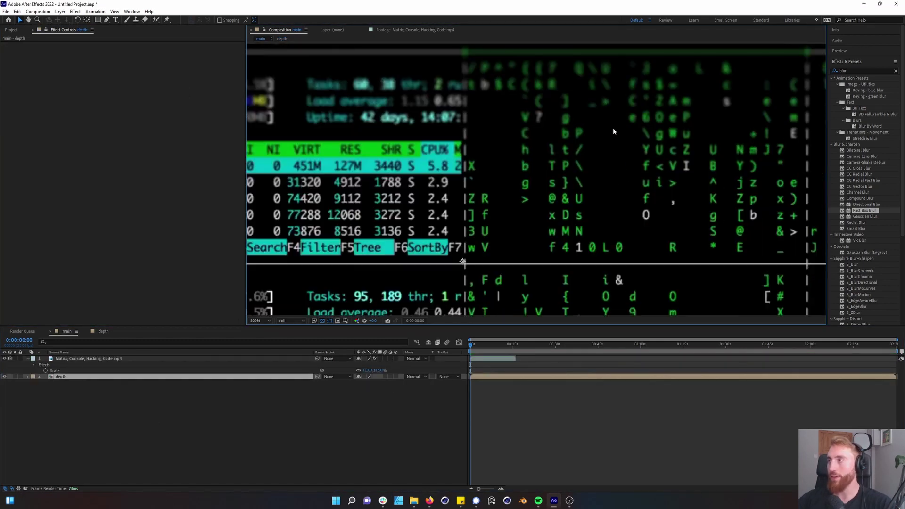
- Raise the Camera Lens Blur radius on the Matrix footage to 20 and inspect the blur around the focus band
drag(359, 131, 554, 158)
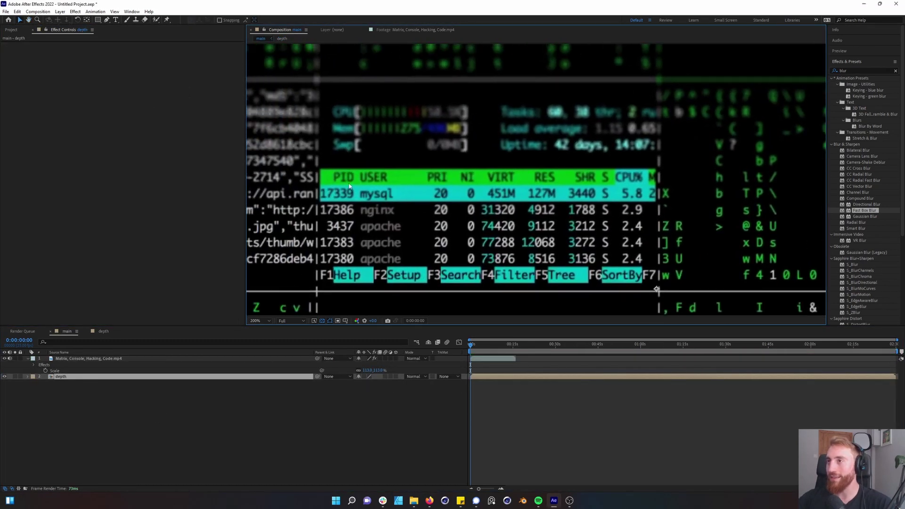
click(361, 204)
key(ctrl+z)
scroll(516, 220, down, 2)
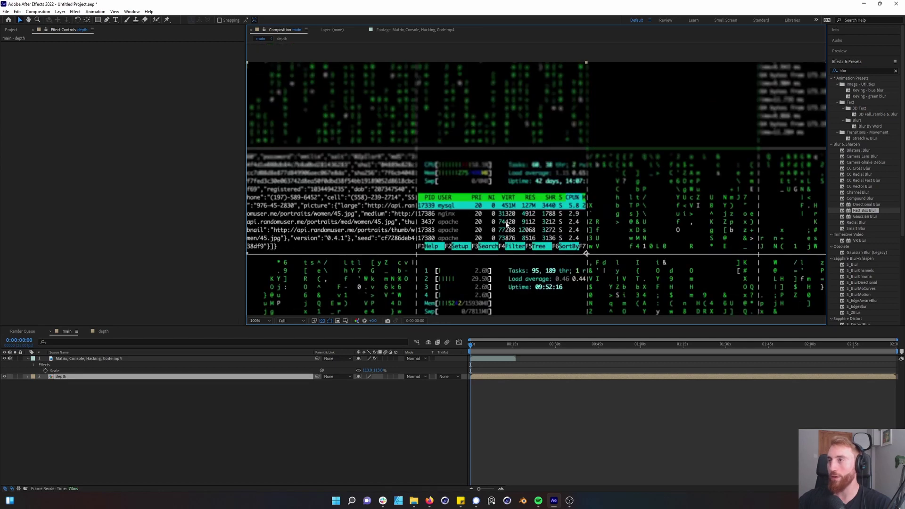
scroll(389, 259, down, 1)
click(100, 358)
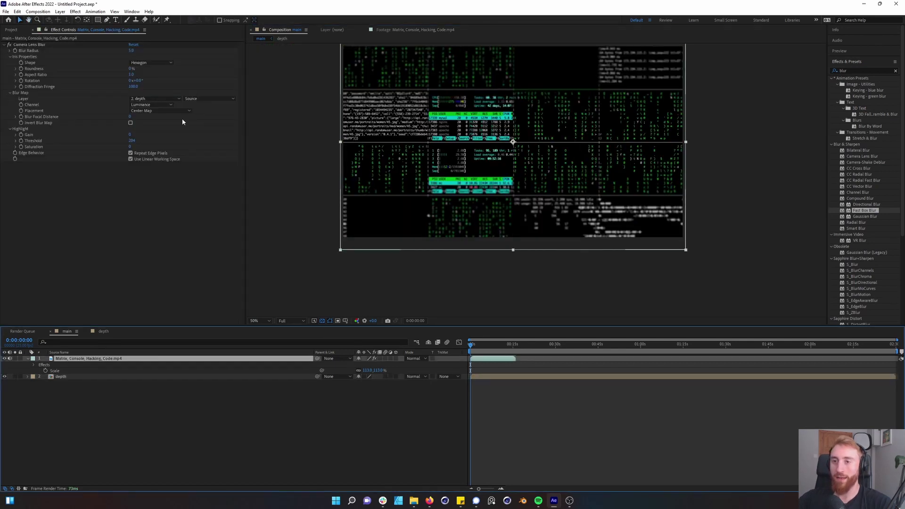
drag(475, 107, 481, 130)
drag(131, 51, 181, 49)
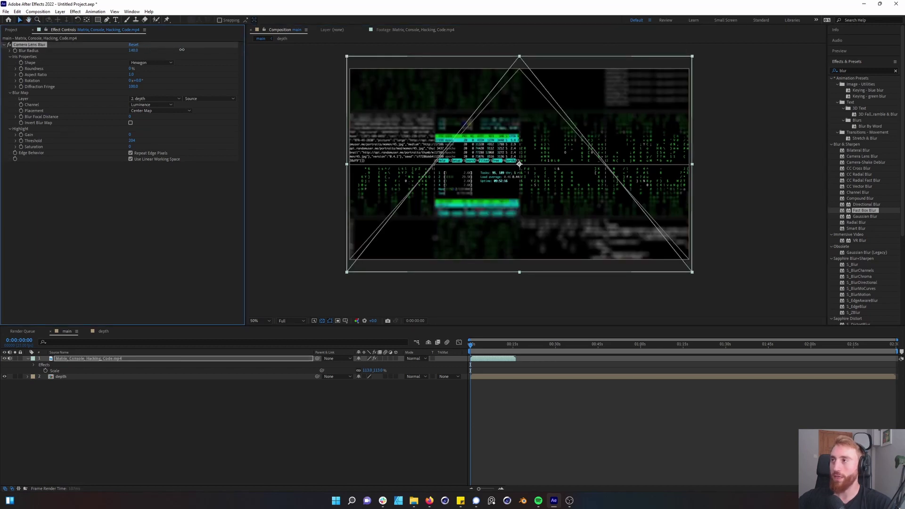
scroll(476, 132, up, 2)
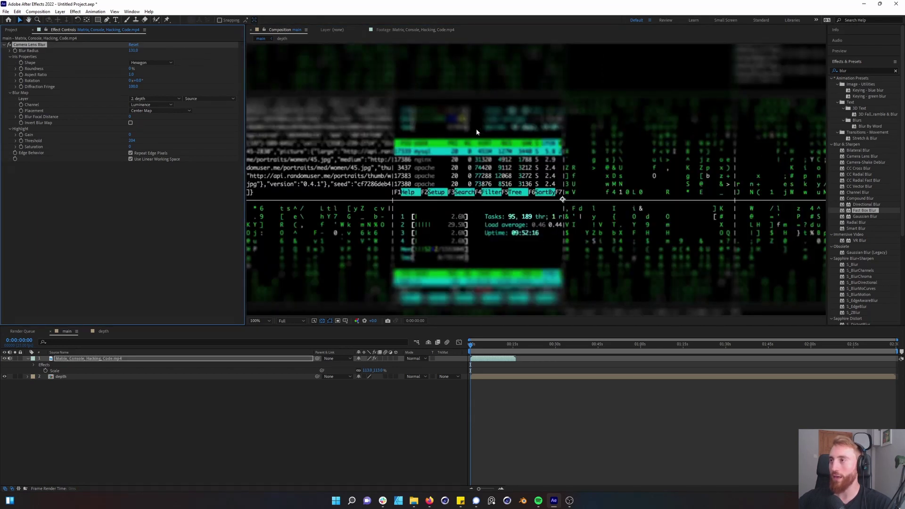
scroll(477, 130, down, 2)
scroll(587, 161, up, 2)
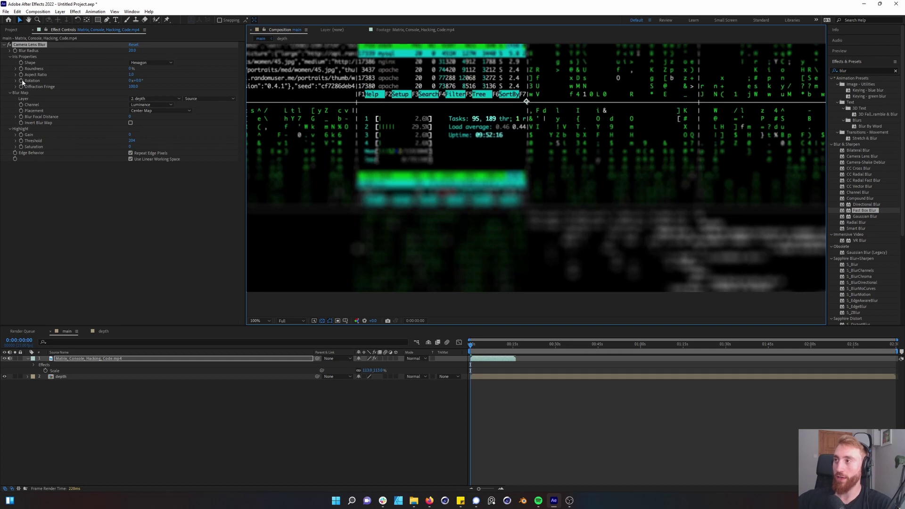
- Try Square as the Camera Lens Blur iris shape, and settle on Decagon
click(138, 64)
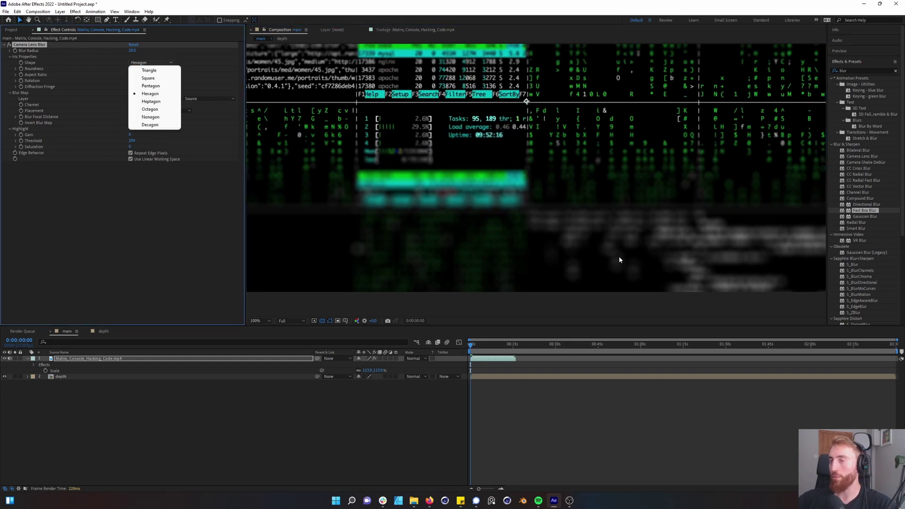
key(Up)
key(Up)
key(Return)
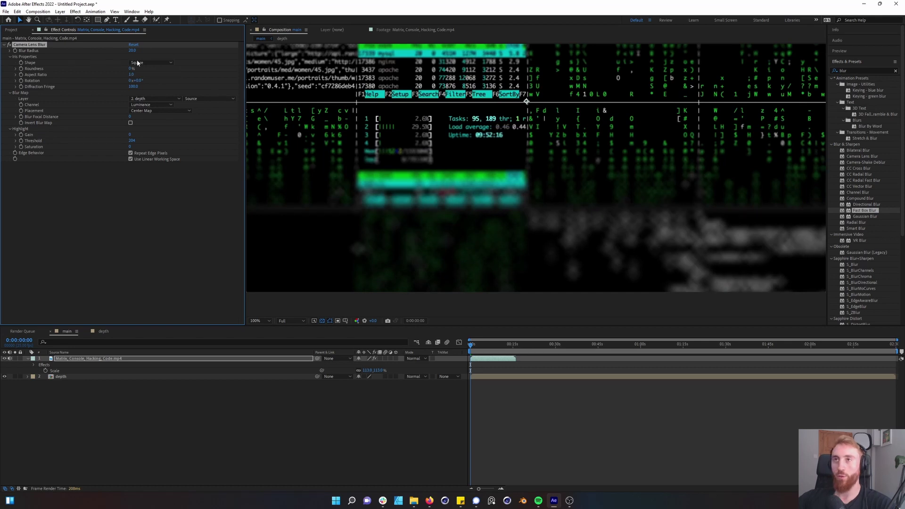
click(138, 63)
click(167, 126)
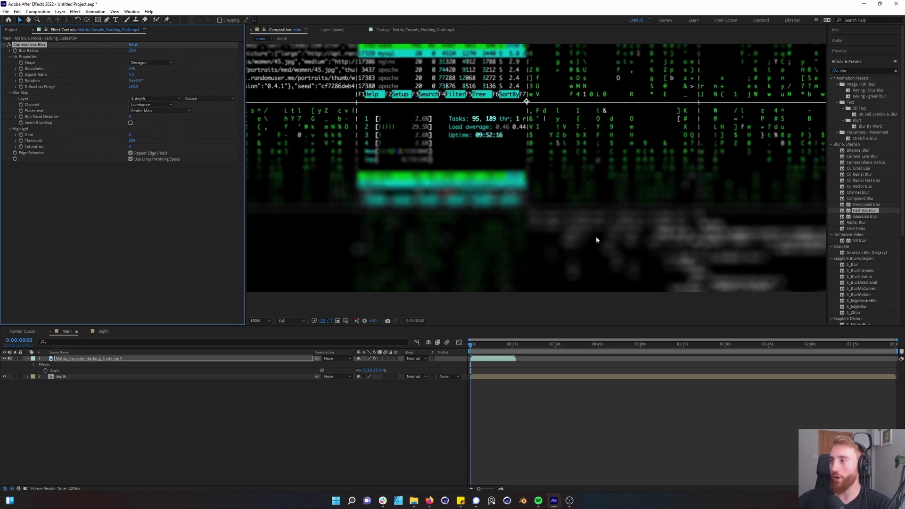
- Try different iris Aspect Ratio values such as 0.5 on the Camera Lens Blur, and restore it to 1.0
click(131, 75)
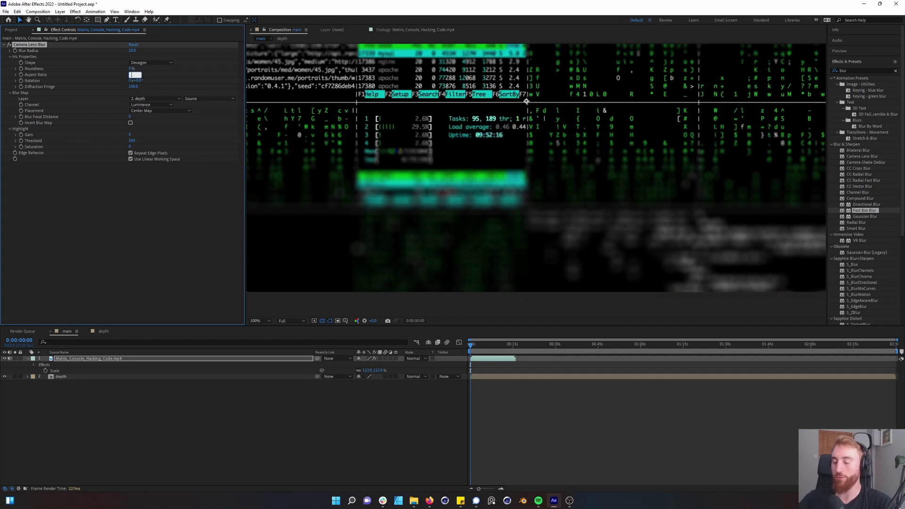
text(0.5)
key(Return)
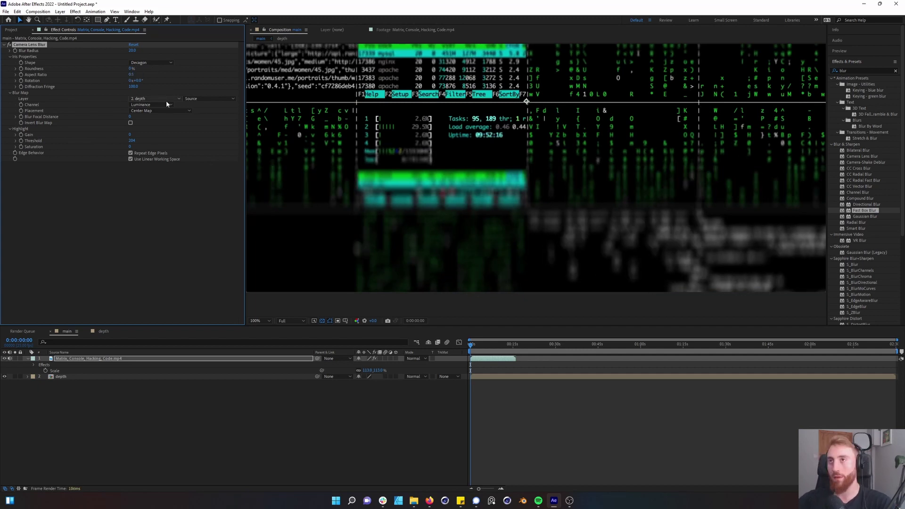
click(129, 75)
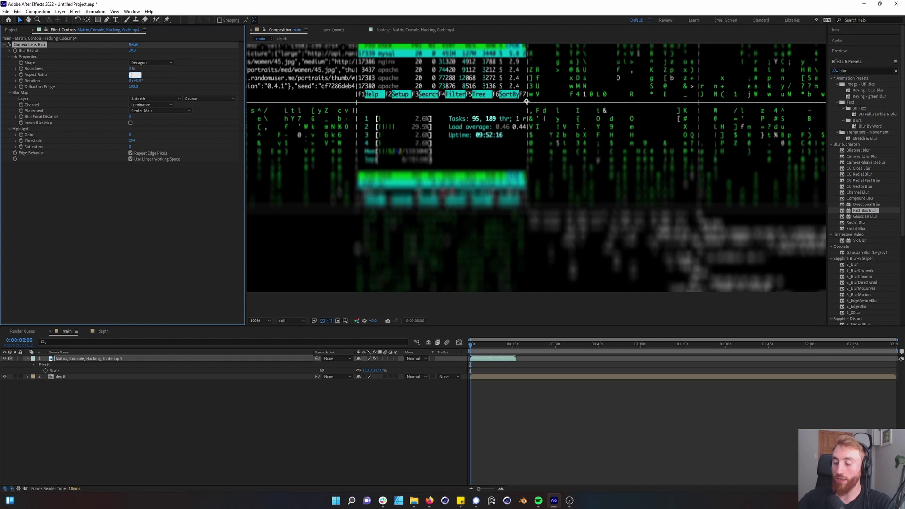
text(8)
key(Return)
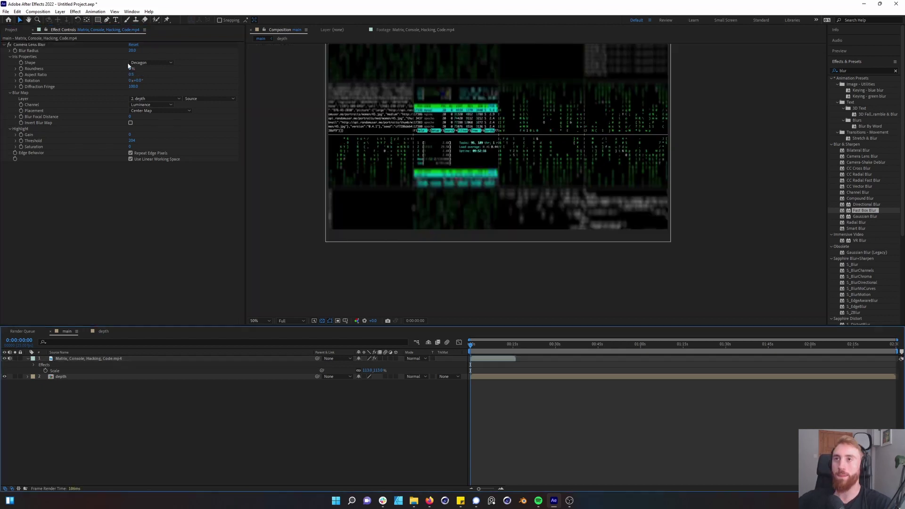
click(131, 75)
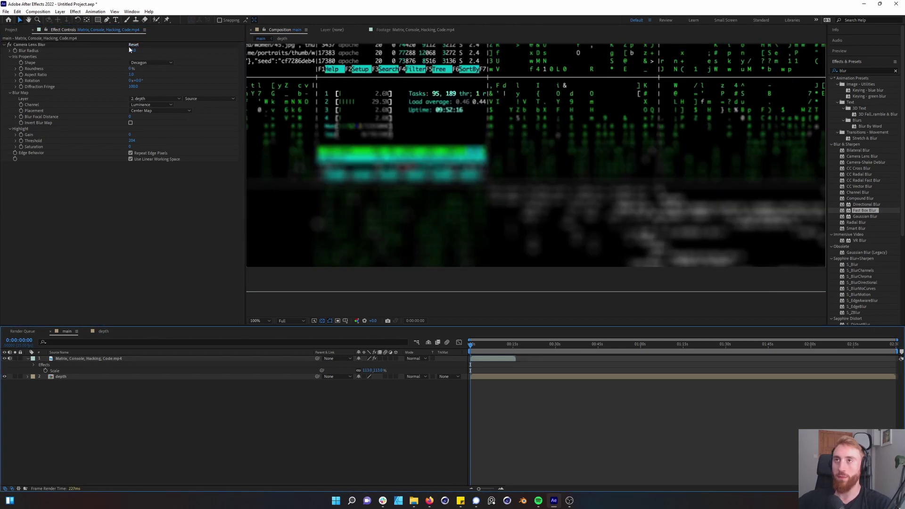
- Set the Camera Lens Blur radius to 12
click(133, 50)
text(120)
key(Return)
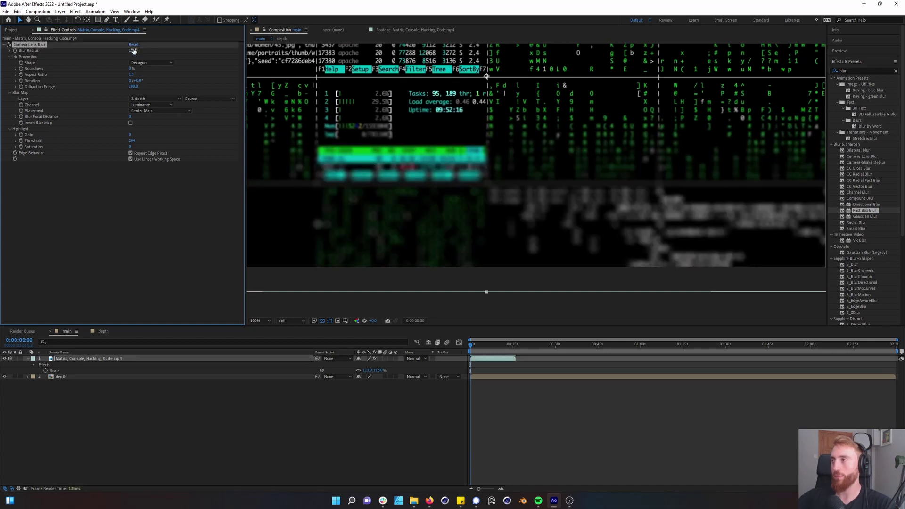
- Make the Matrix footage a 3D layer and tilt it backward around its X axis
scroll(504, 114, down, 1)
click(396, 358)
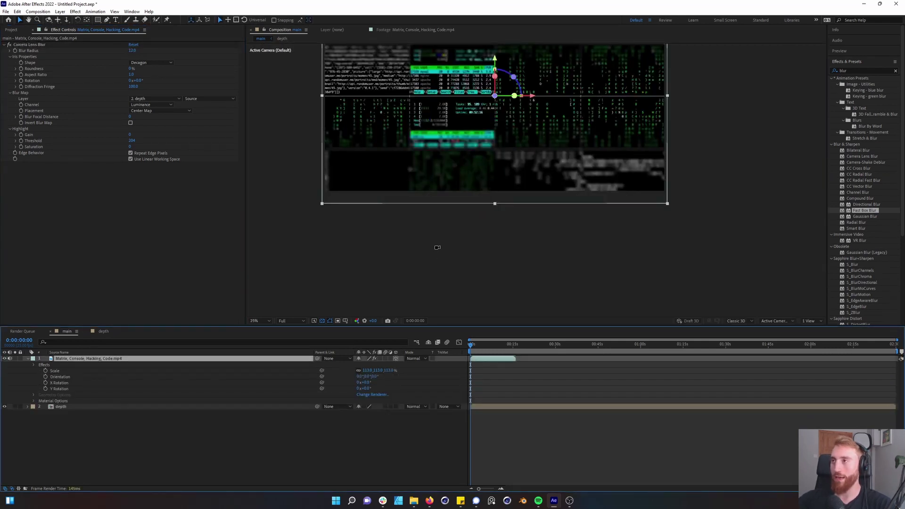
scroll(436, 249, down, 2)
key(r)
mouse_move(466, 158)
mouse_down()
mouse_move(468, 146)
mouse_move(468, 158)
mouse_up()
- Scale the tilted Matrix footage up to about 233% and shift it slightly down so it fills the frame
scroll(469, 158, up, 2)
key(s)
drag(384, 364, 426, 361)
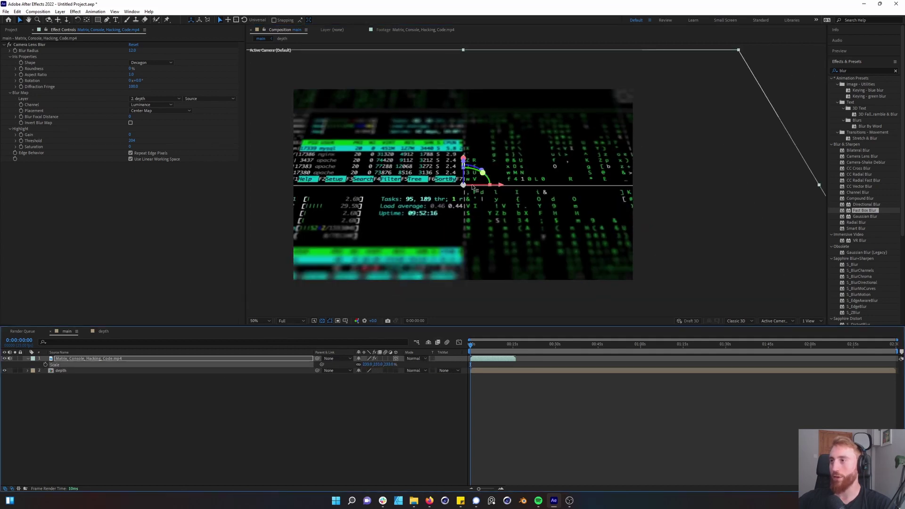
key(comma)
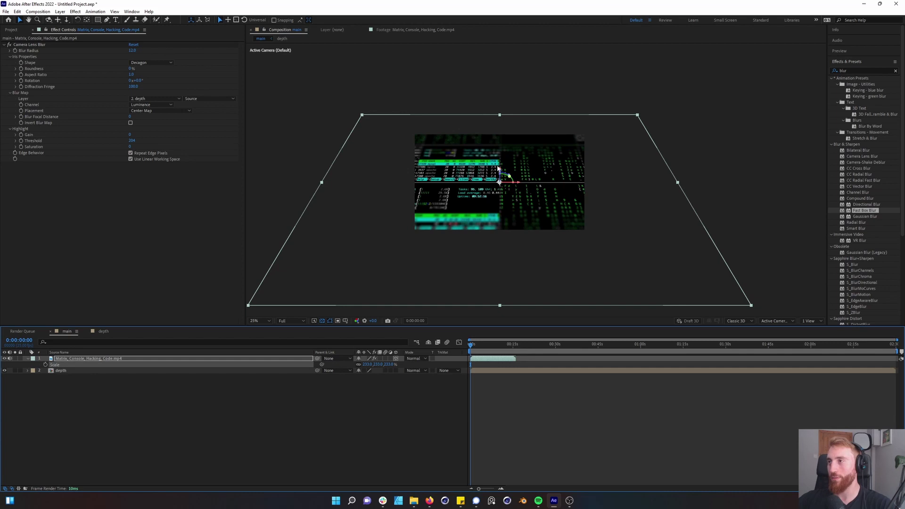
mouse_move(503, 169)
mouse_down()
mouse_move(505, 141)
mouse_move(506, 180)
mouse_up()
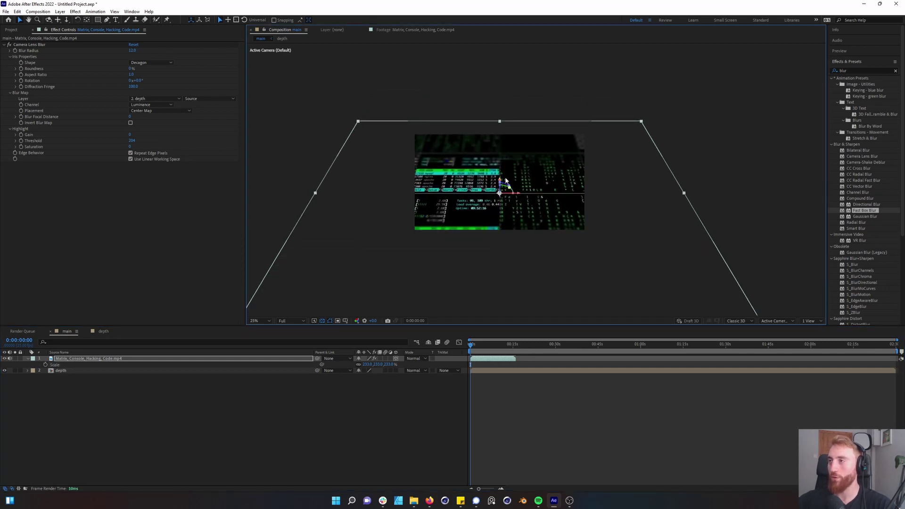
- In the depth composition, set a Position keyframe on the Focal_Area layer at the start of the timeline
click(103, 331)
click(77, 365)
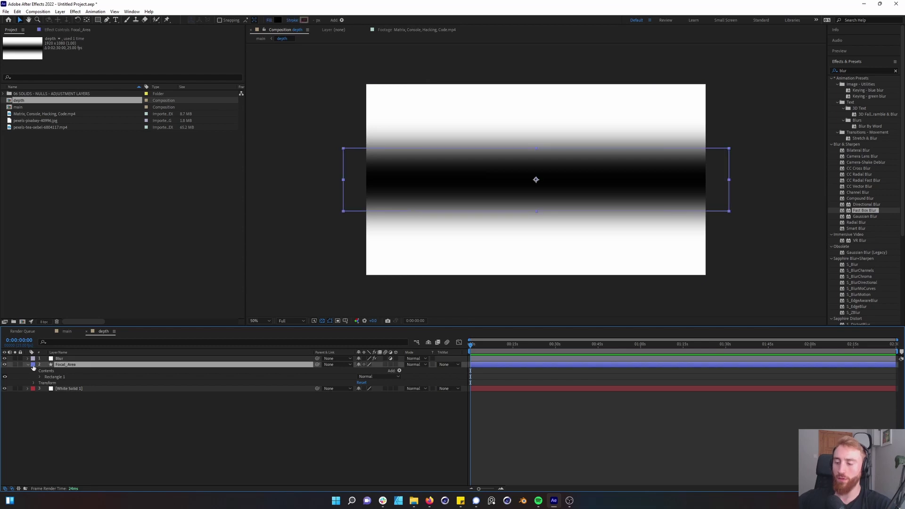
key(p)
click(45, 370)
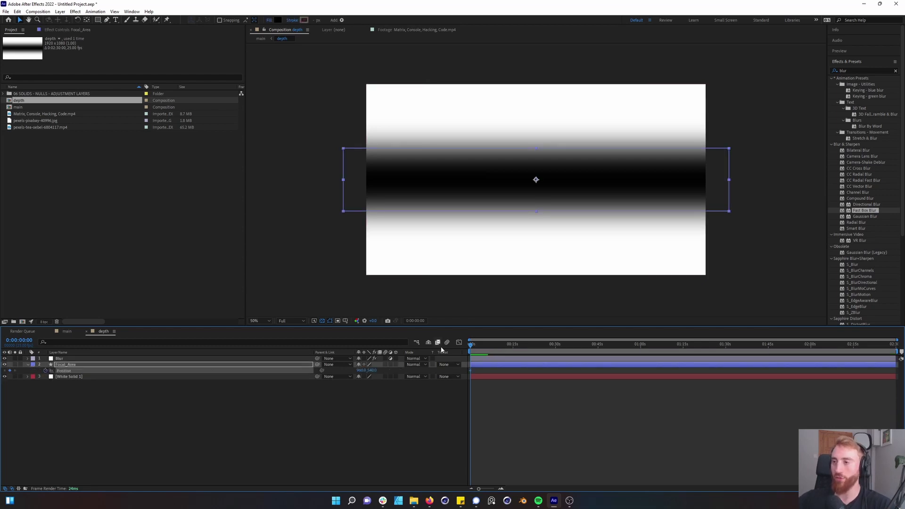
- Add a second Focal_Area Position keyframe with the band moved up, and shift that keyframe to within the first few seconds
click(524, 346)
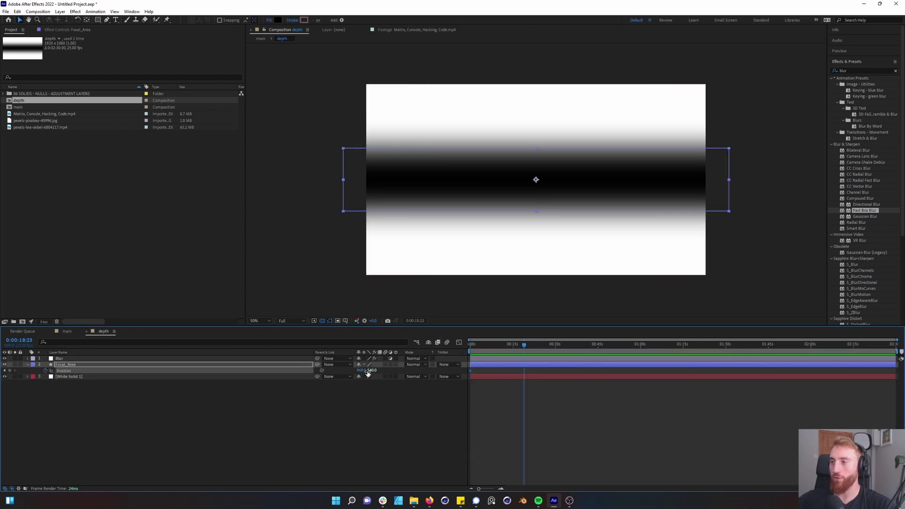
drag(372, 370, 296, 362)
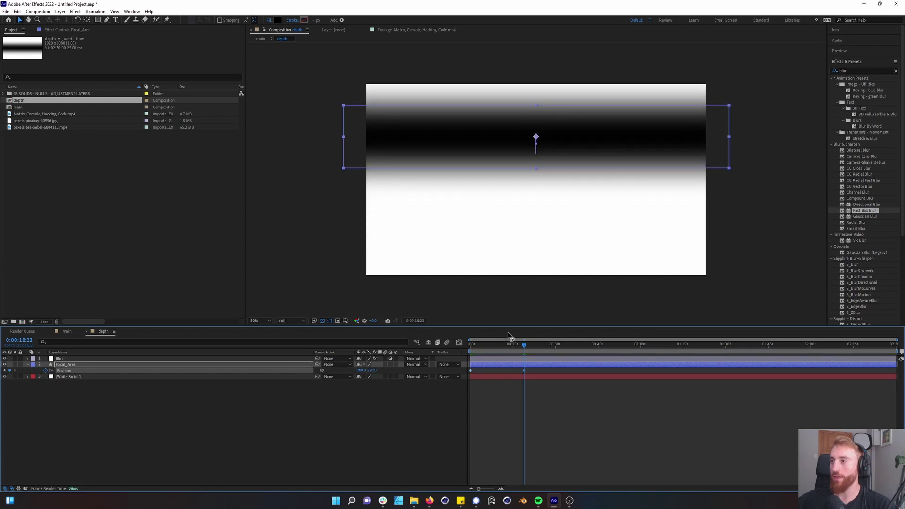
drag(523, 371, 483, 371)
click(472, 344)
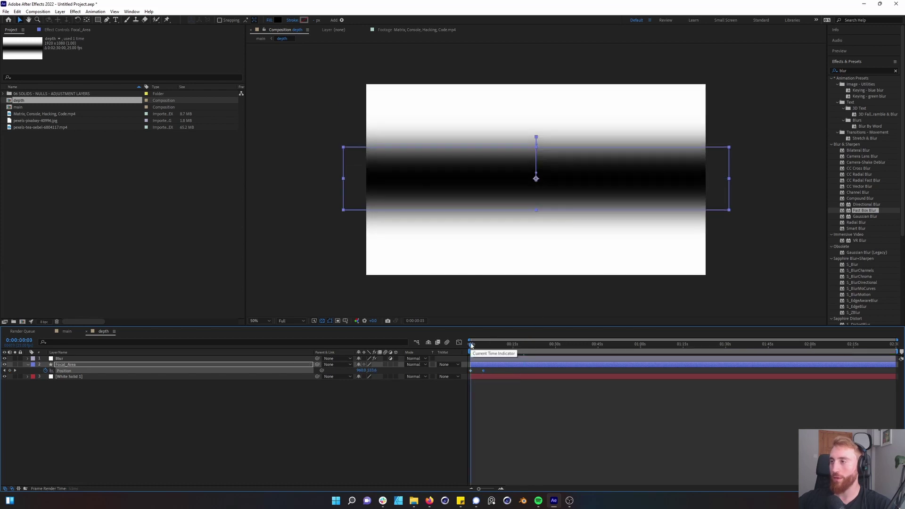
- Return to the main composition and preview the focus area moving across the Matrix footage
click(66, 330)
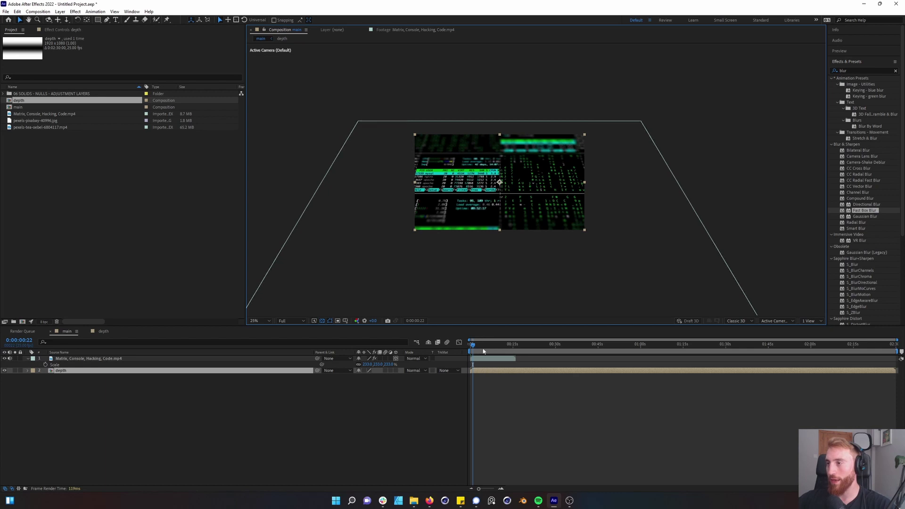
key(space)
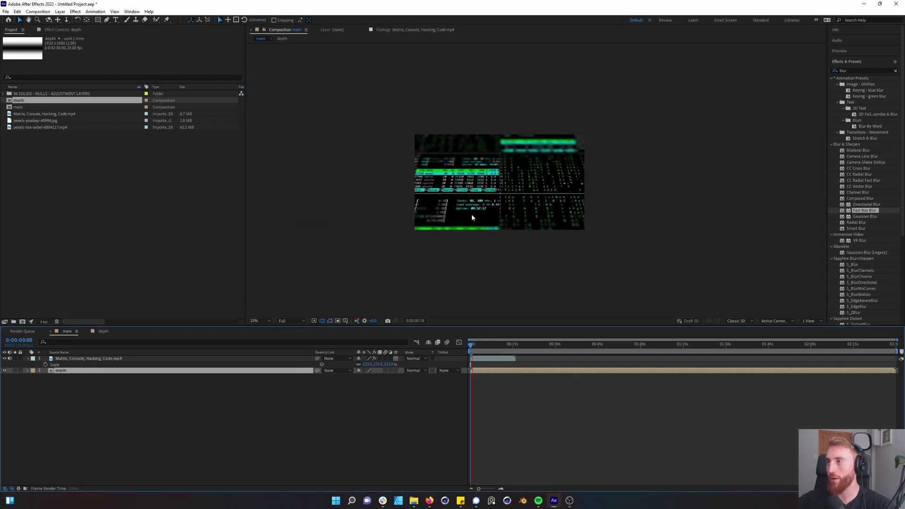
key(period)
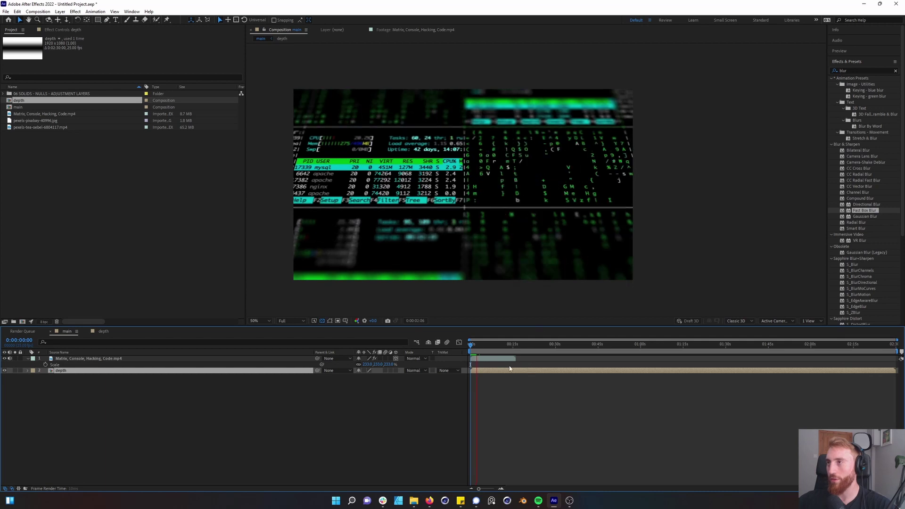
key(space)
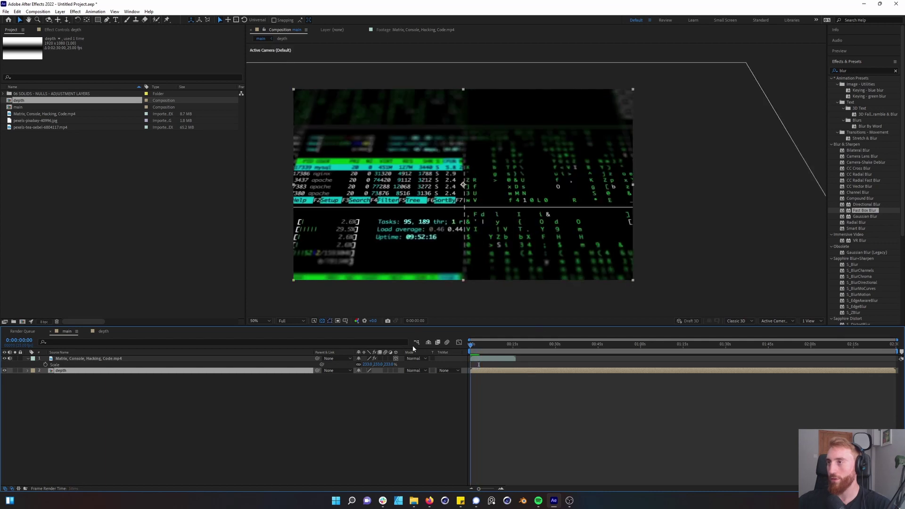
key(space)
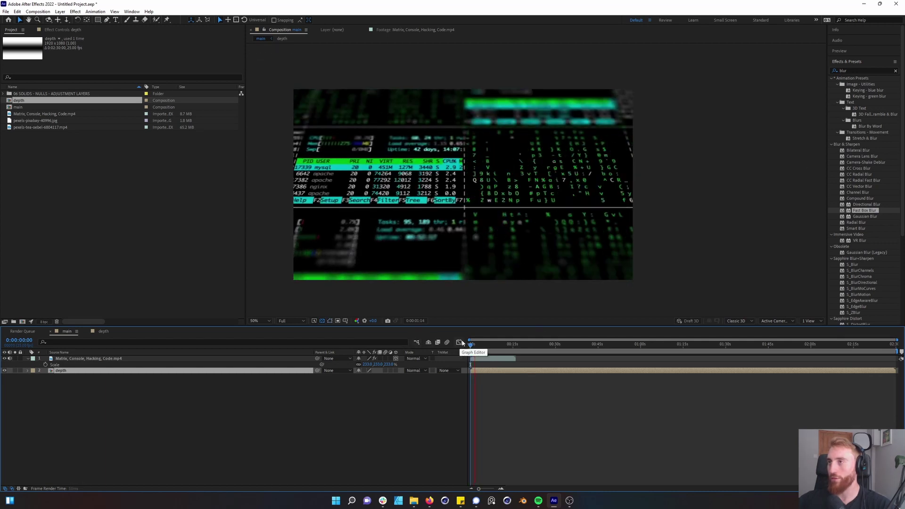
key(space)
scroll(425, 126, up, 1)
drag(407, 121, 621, 157)
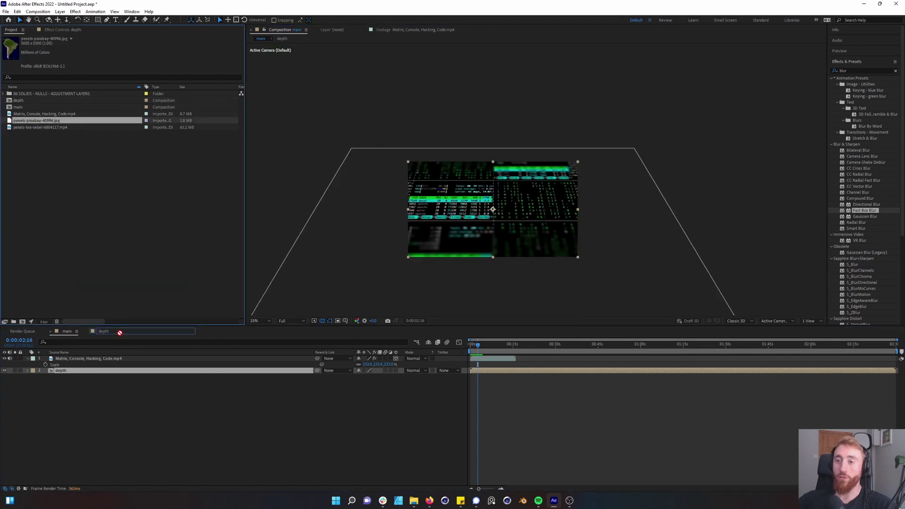
- Add pexels-pixabay-40996.jpg beneath the Matrix footage in the main composition, hide the footage, and scale the image to 66%
drag(36, 121, 18, 371)
click(5, 358)
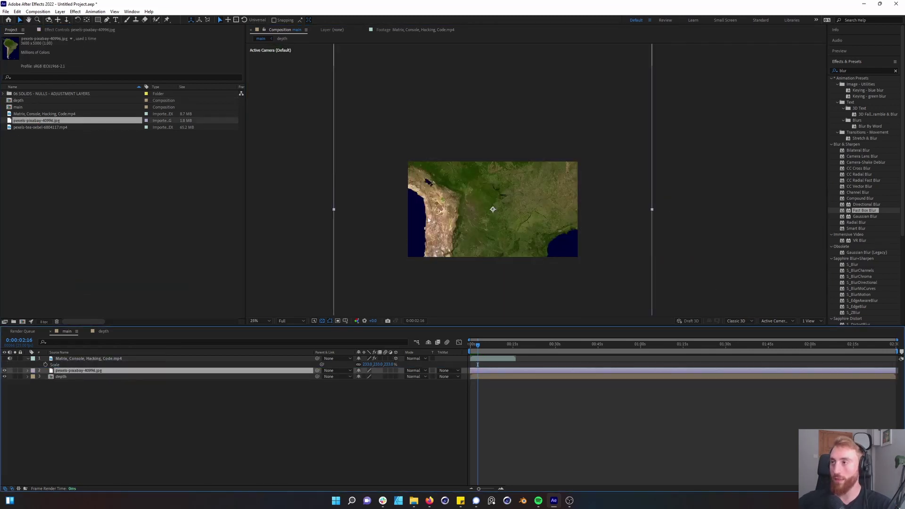
key(s)
mouse_move(375, 376)
mouse_down()
mouse_move(363, 379)
mouse_move(382, 377)
mouse_up()
click(317, 283)
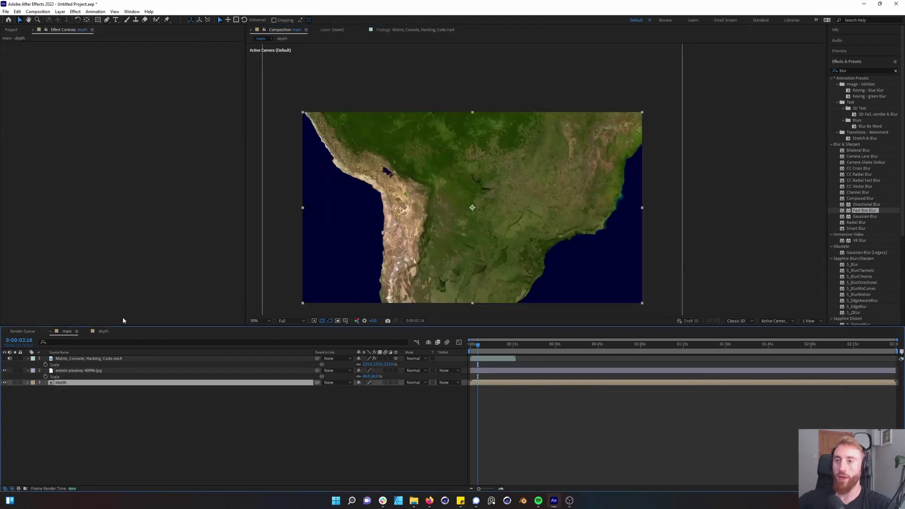
- Copy the Camera Lens Blur from the Matrix footage onto the satellite image, and scale the image up to 117%
click(88, 359)
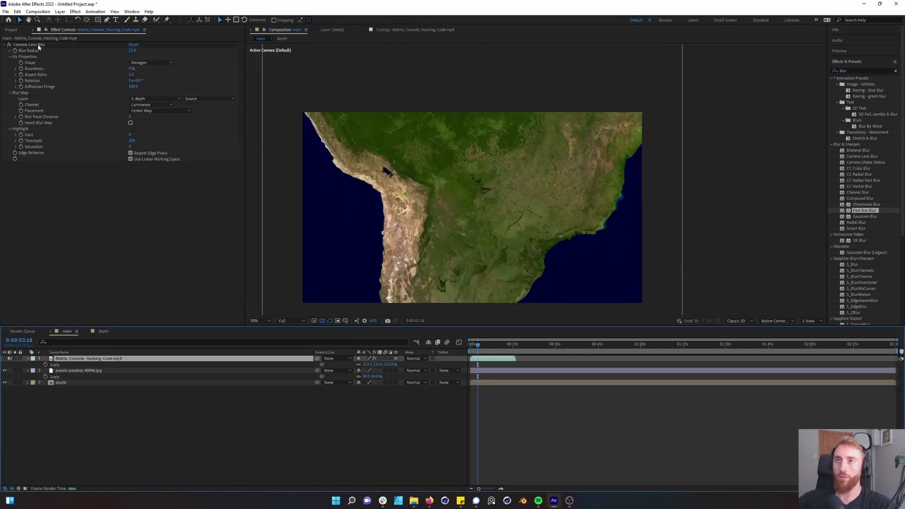
click(28, 45)
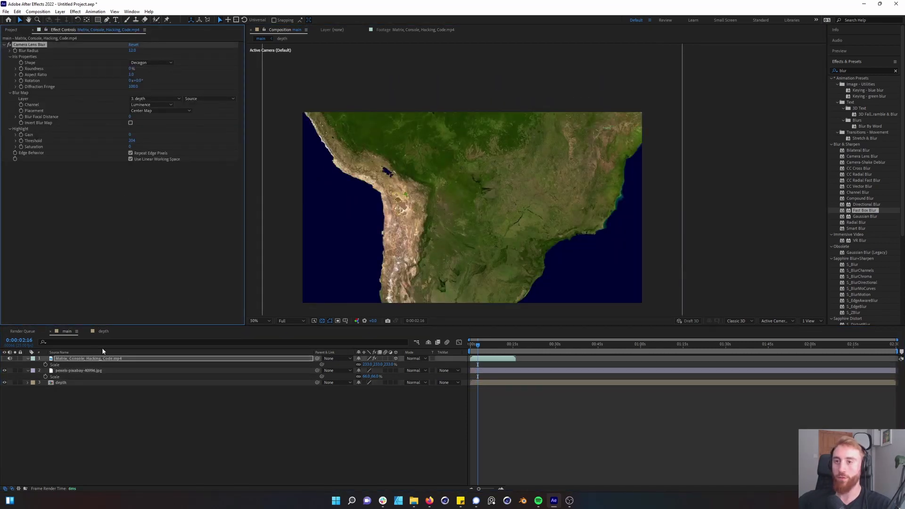
key(ctrl+c)
click(558, 129)
key(ctrl+v)
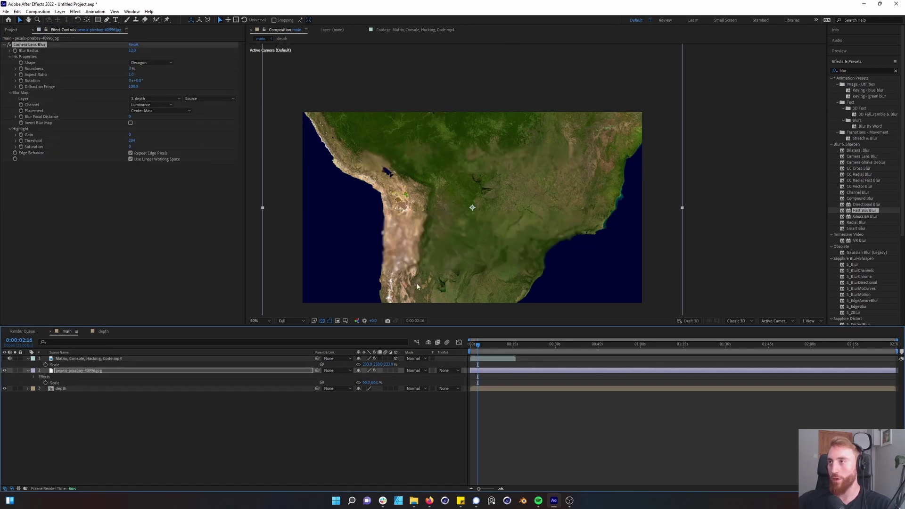
drag(367, 382, 391, 379)
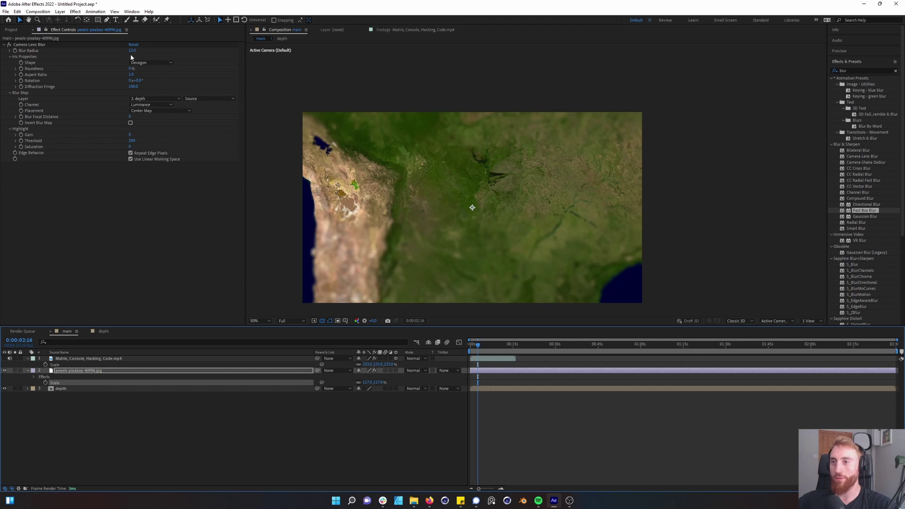
drag(484, 345, 467, 368)
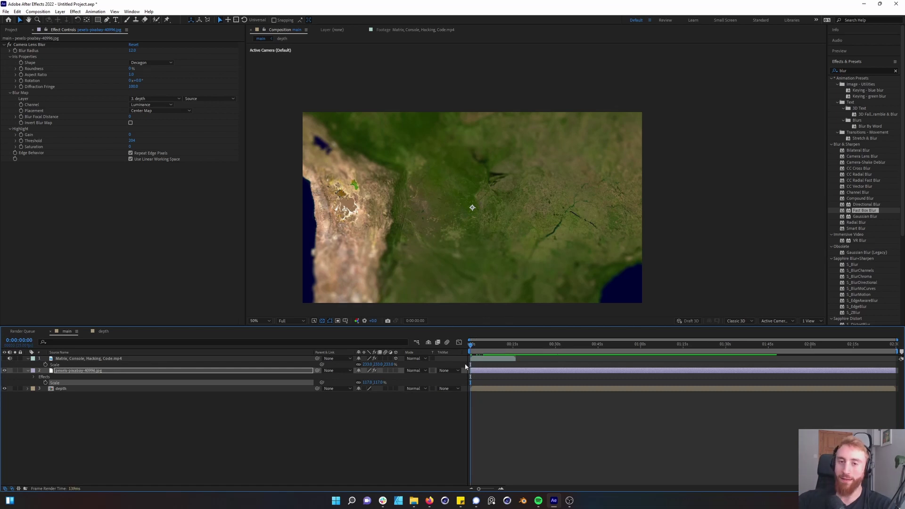